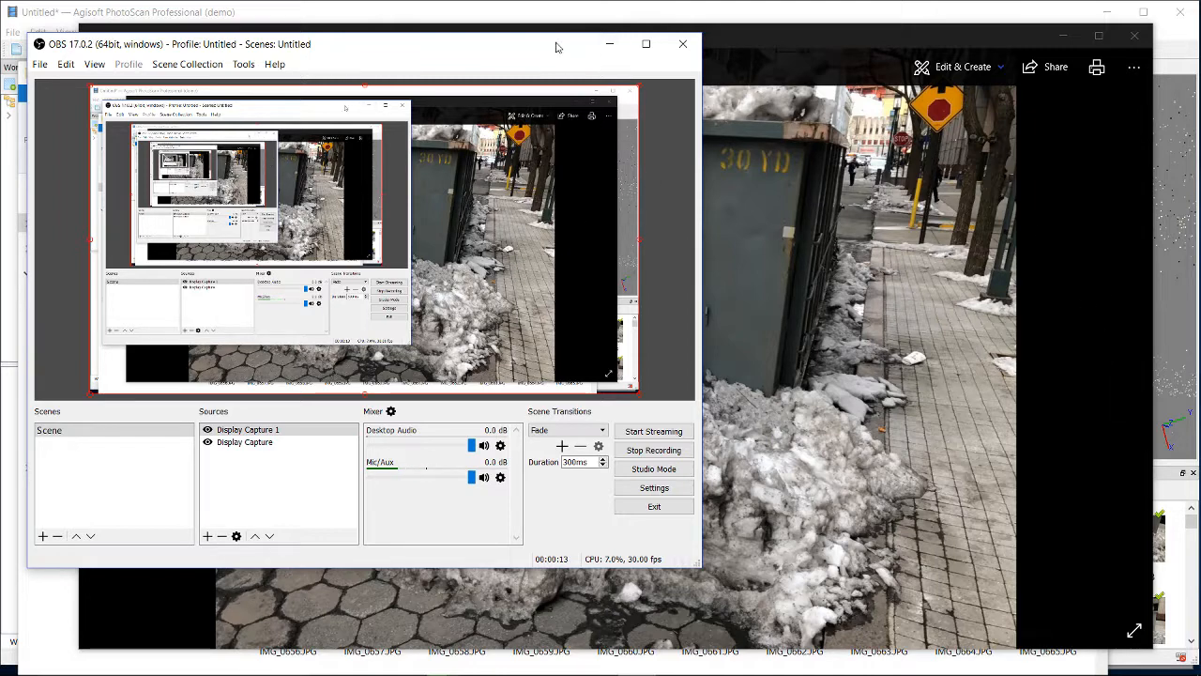
Minimize the OBS window and reposition the photo viewer showing IMG_0606.JPG.
drag(556, 47, 574, 92)
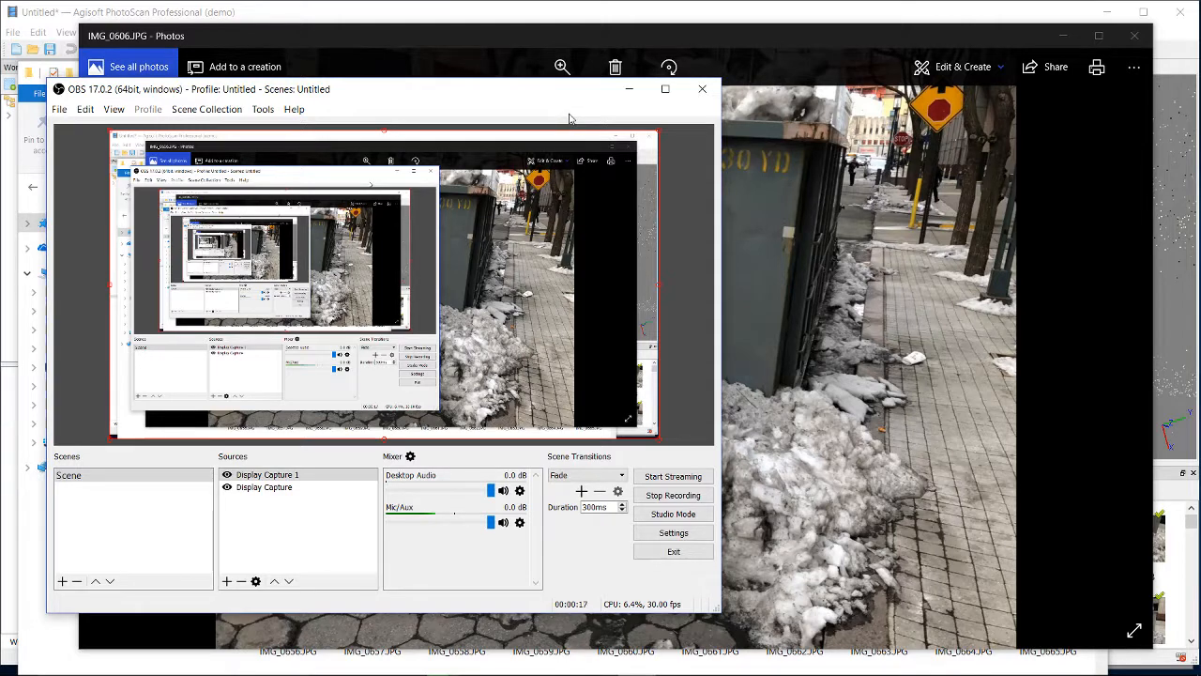
click(628, 93)
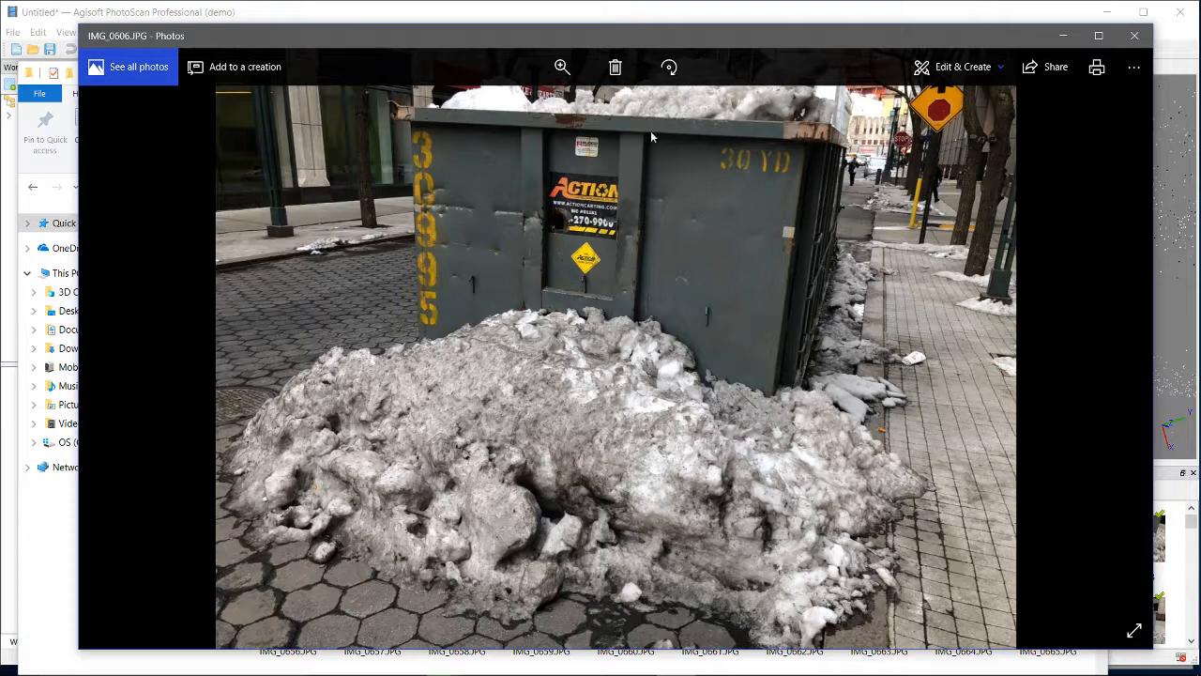
drag(485, 35, 433, 18)
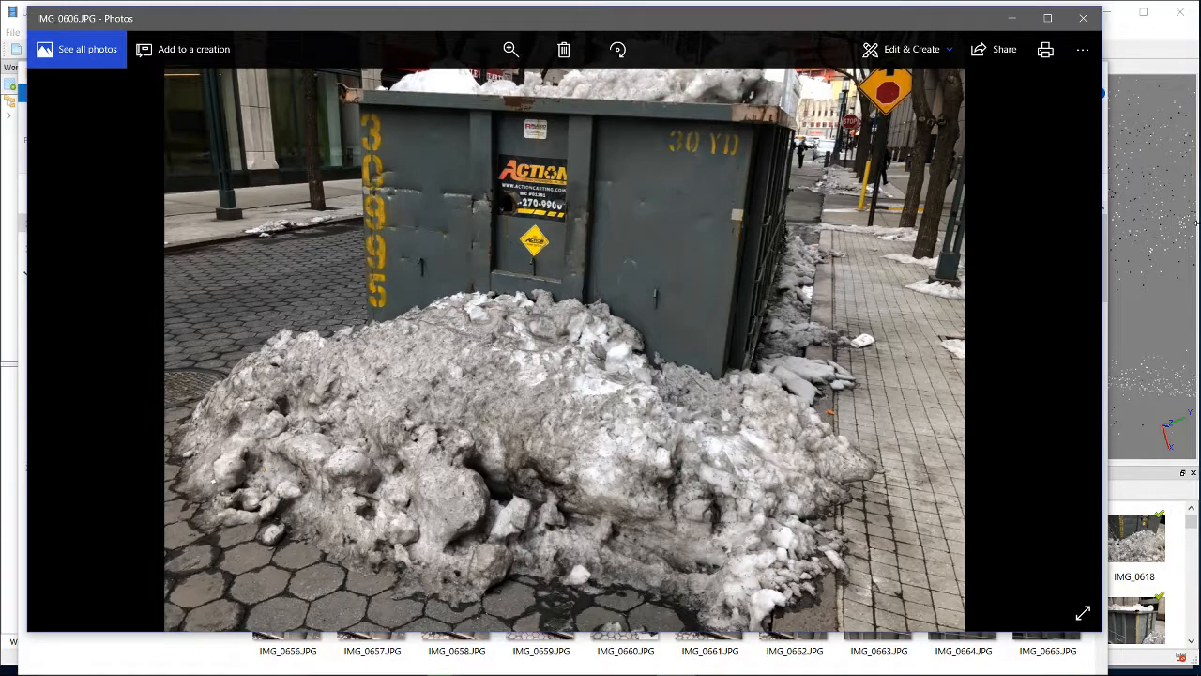
Look forward through the dumpster photos from IMG_0606.JPG to IMG_0663.JPG to examine how the camera moved around the object.
key(Right)
key(Right)
key(Right)
key(Right)
key(Right)
key(Right)
key(Right)
key(Right)
key(Right)
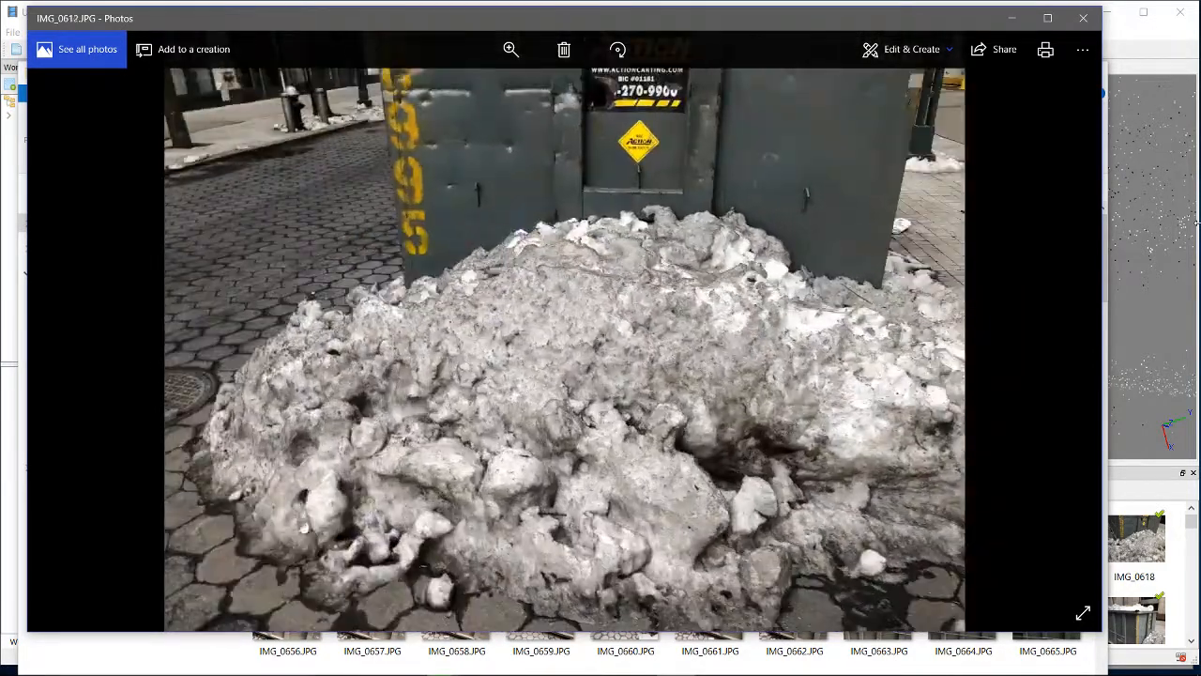
key(Right)
key(Right)
key(Right)
key(Right)
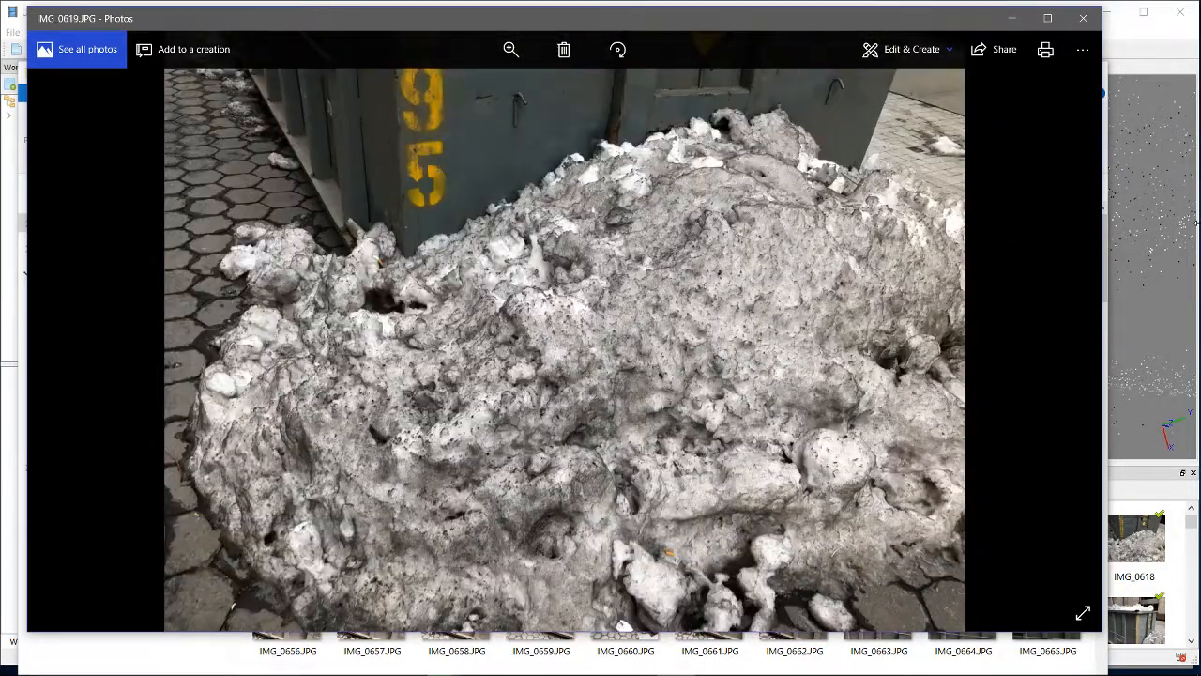
key(Right)
key(Right)
key(Right)
key(Right)
key(Right)
key(Right)
key(Right)
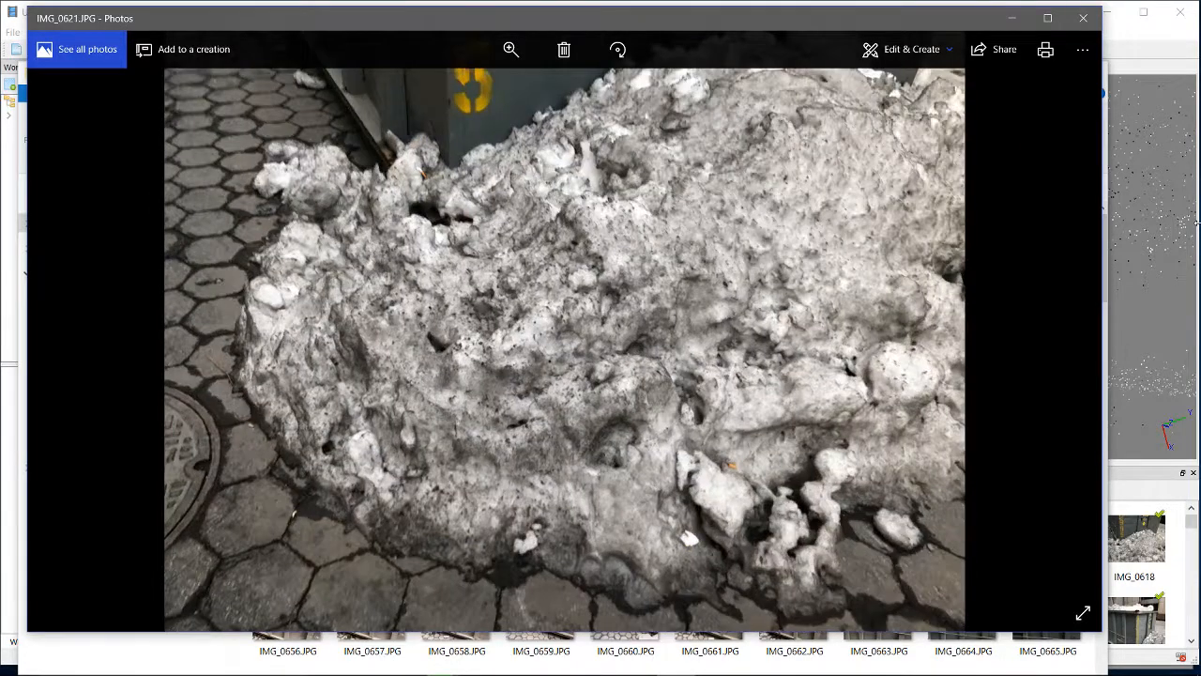
key(Right)
key(Right)
key(Right)
key(Right)
key(Right)
key(Right)
key(Right)
key(Right)
key(Right)
key(Right)
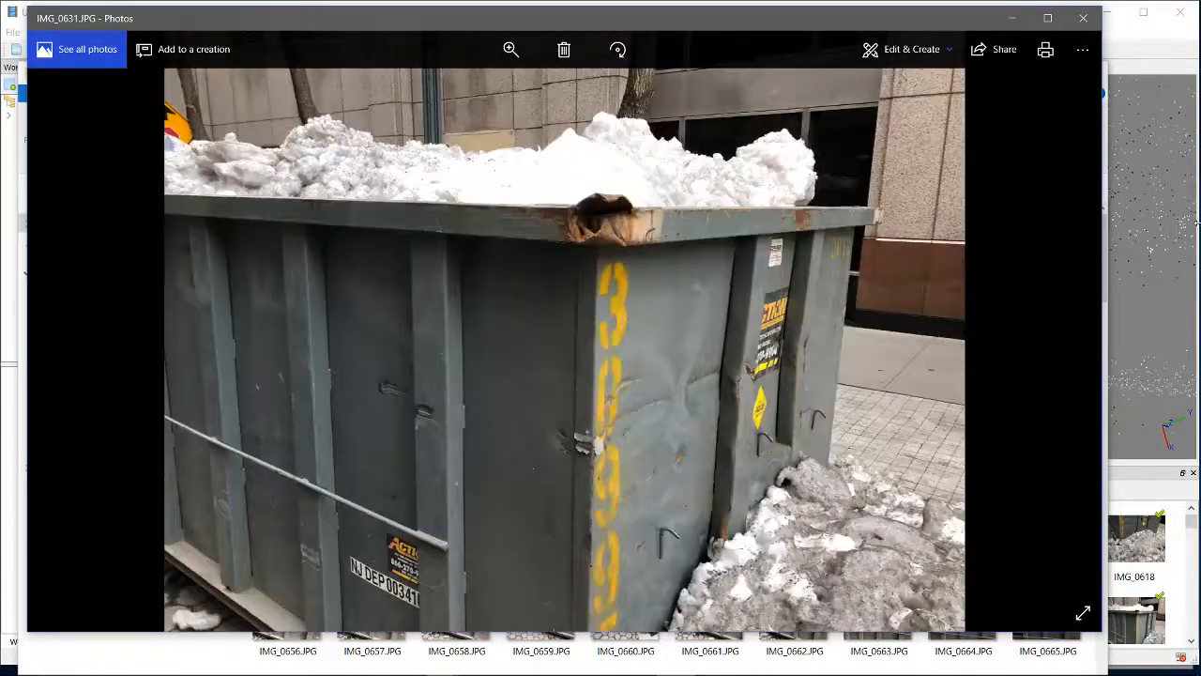
key(Right)
key(Right)
key(Right)
key(Right)
key(Right)
key(Right)
key(Right)
key(Right)
key(Right)
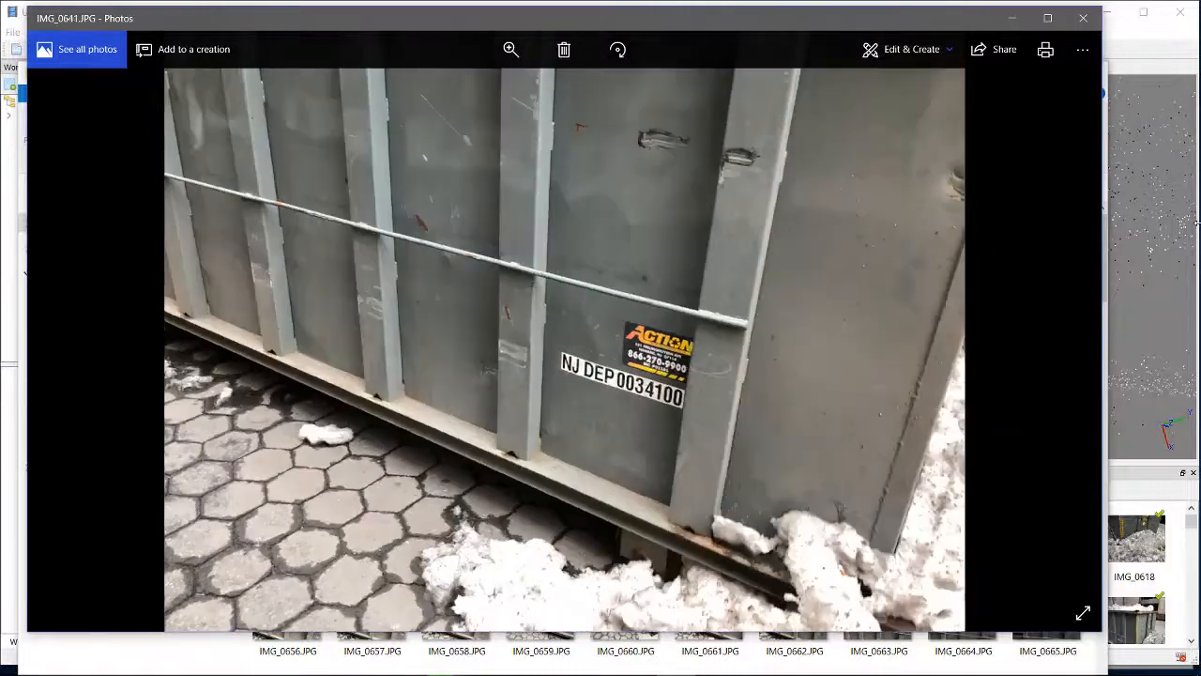
key(Right)
key(Right)
key(Right)
key(Right)
key(Right)
key(Right)
key(Right)
key(Right)
key(Right)
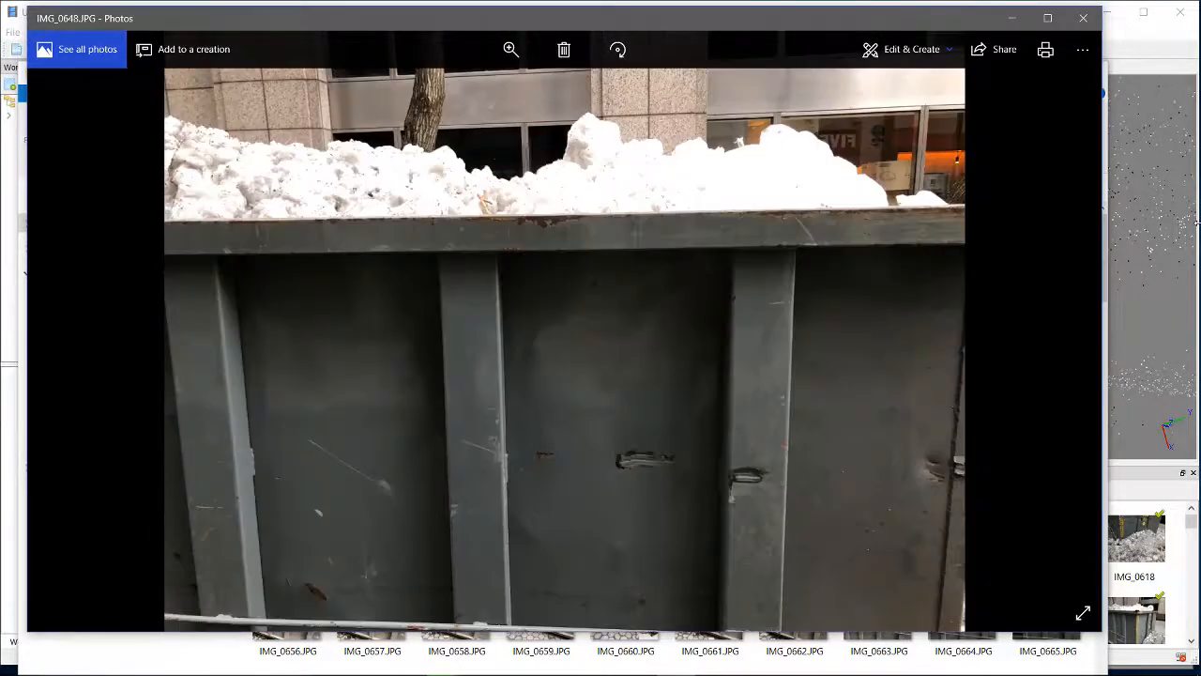
key(Right)
key(Right)
key(Right)
key(Right)
key(Right)
key(Right)
key(Right)
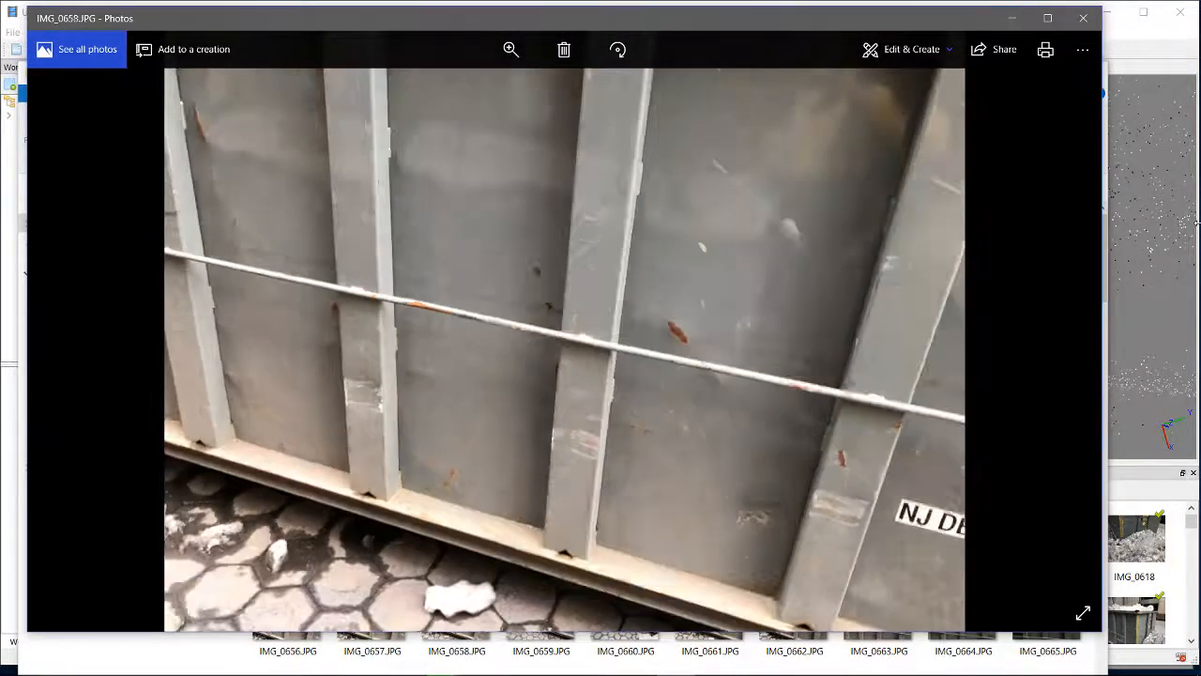
key(Right)
key(Right)
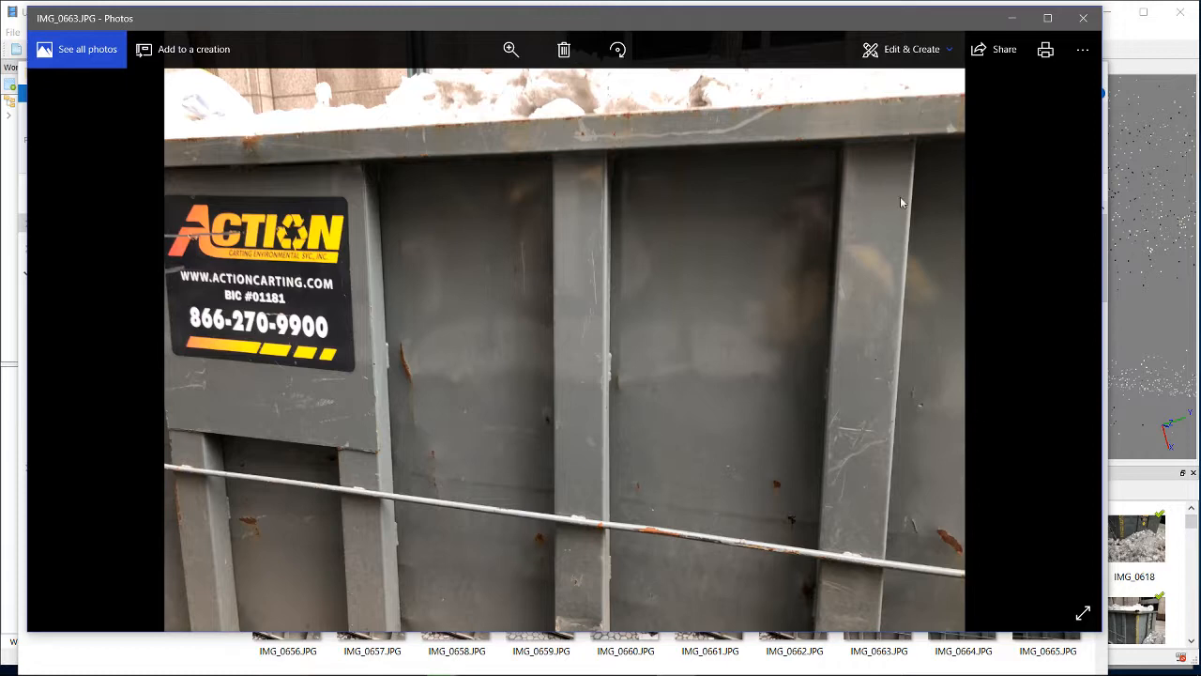
Review the photos of the dumpster's long side in reverse order to IMG_0632.JPG, and return to the corner view in IMG_0635.JPG.
key(Left)
key(Left)
key(Left)
key(Left)
key(Left)
key(Left)
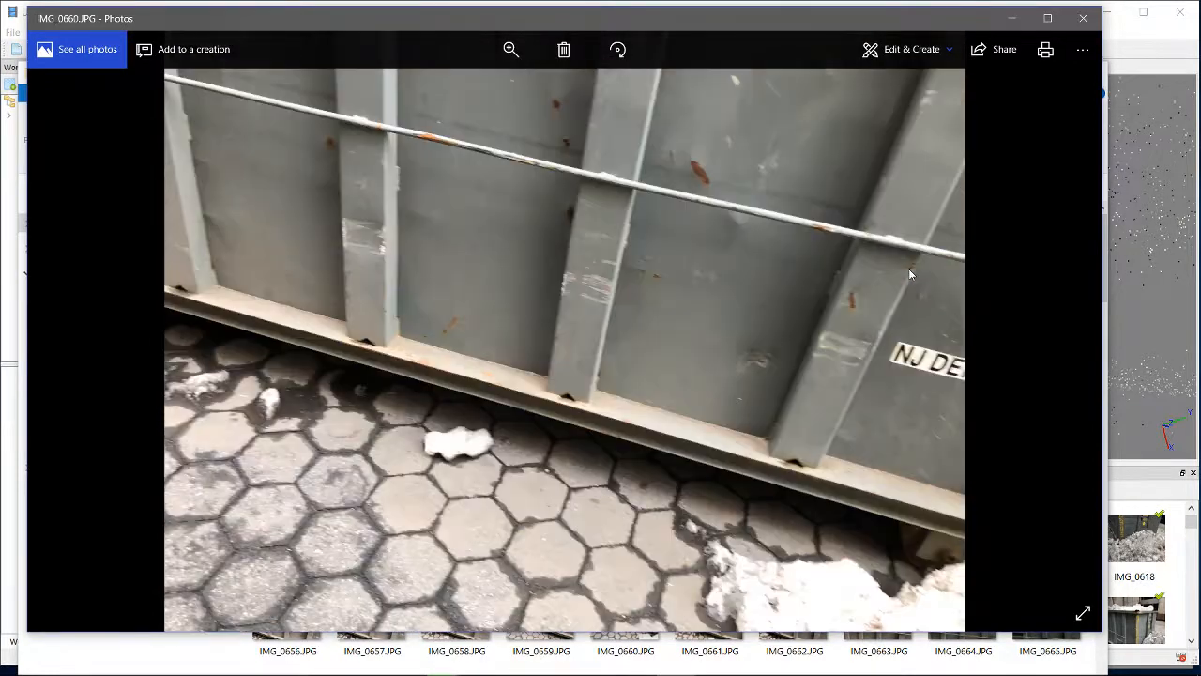
key(Left)
key(Left)
key(Left)
key(Left)
key(Left)
key(Left)
key(Left)
key(Left)
key(Left)
key(Left)
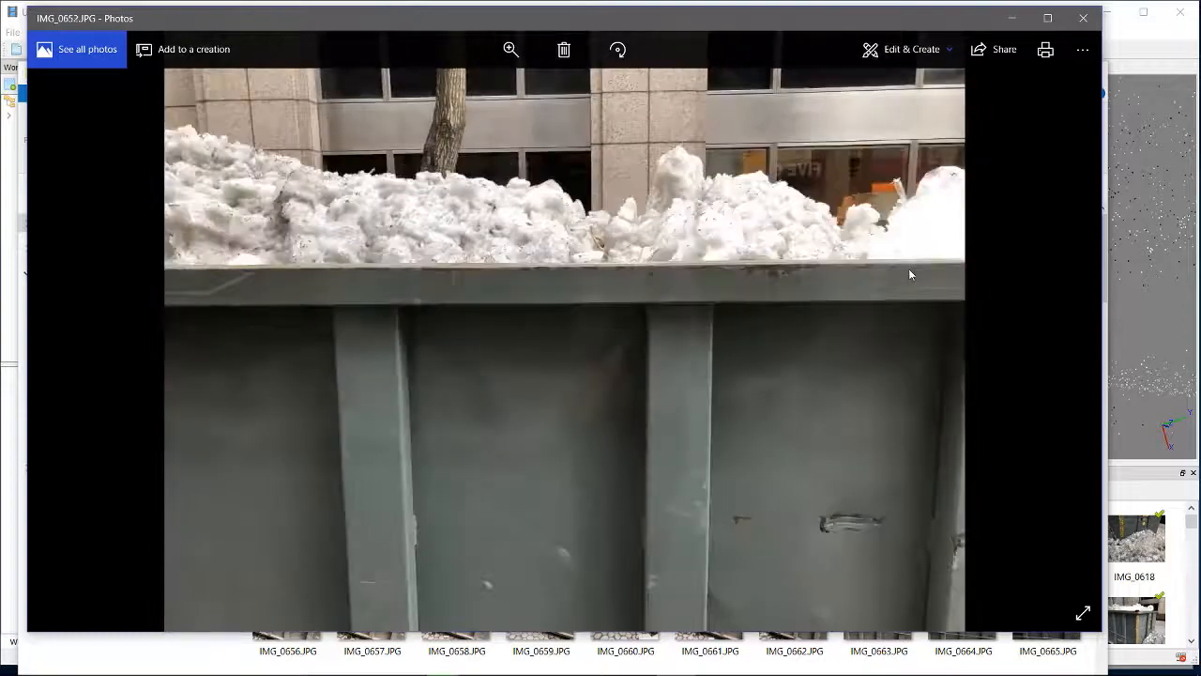
key(Left)
key(Left)
key(Left)
key(Left)
key(Left)
key(Left)
key(Left)
key(Left)
key(Left)
key(Left)
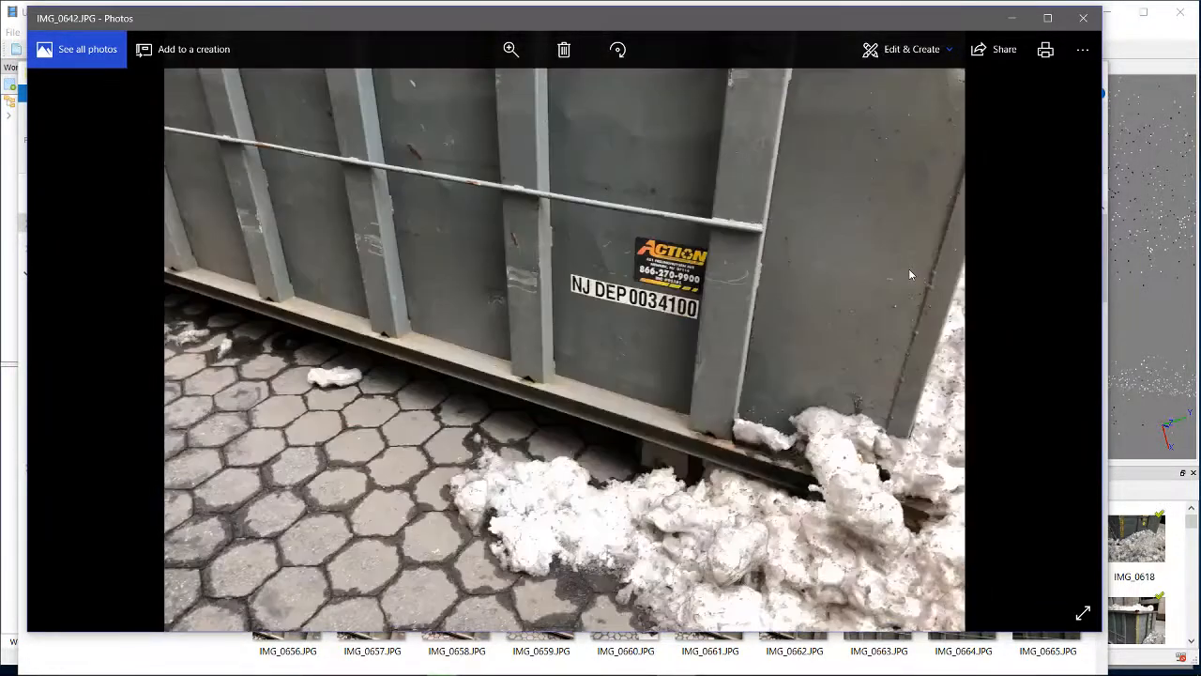
key(Left)
key(Left)
key(Left)
key(Left)
key(Left)
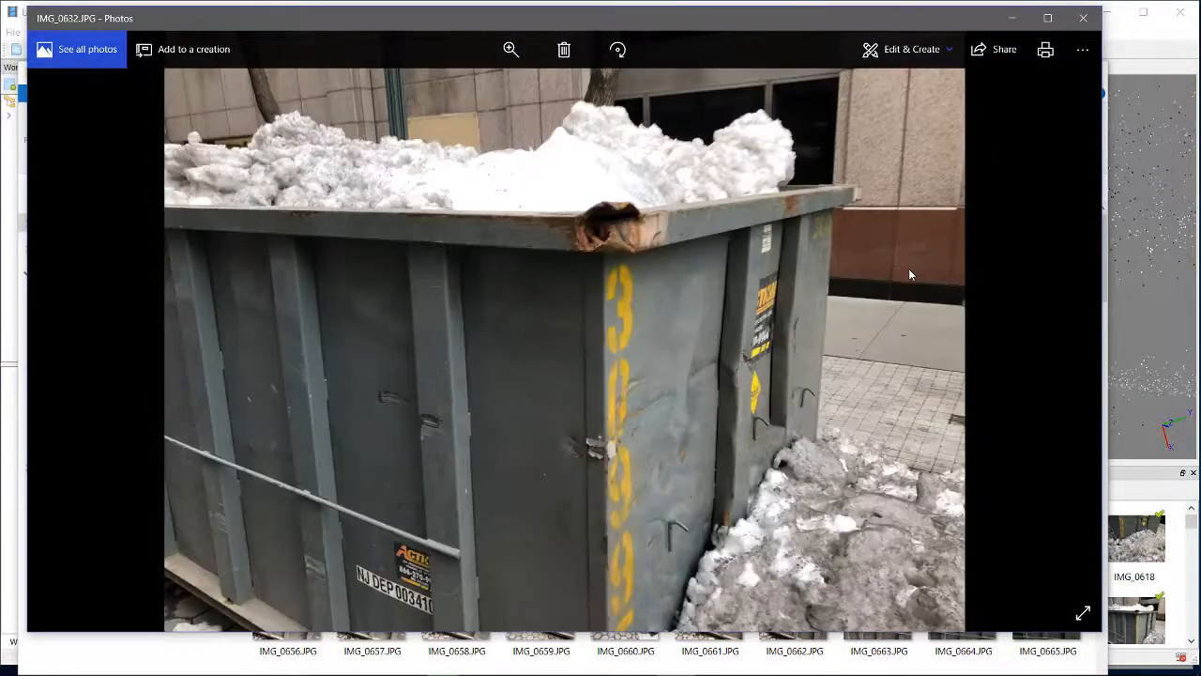
key(Right)
key(Right)
key(Right)
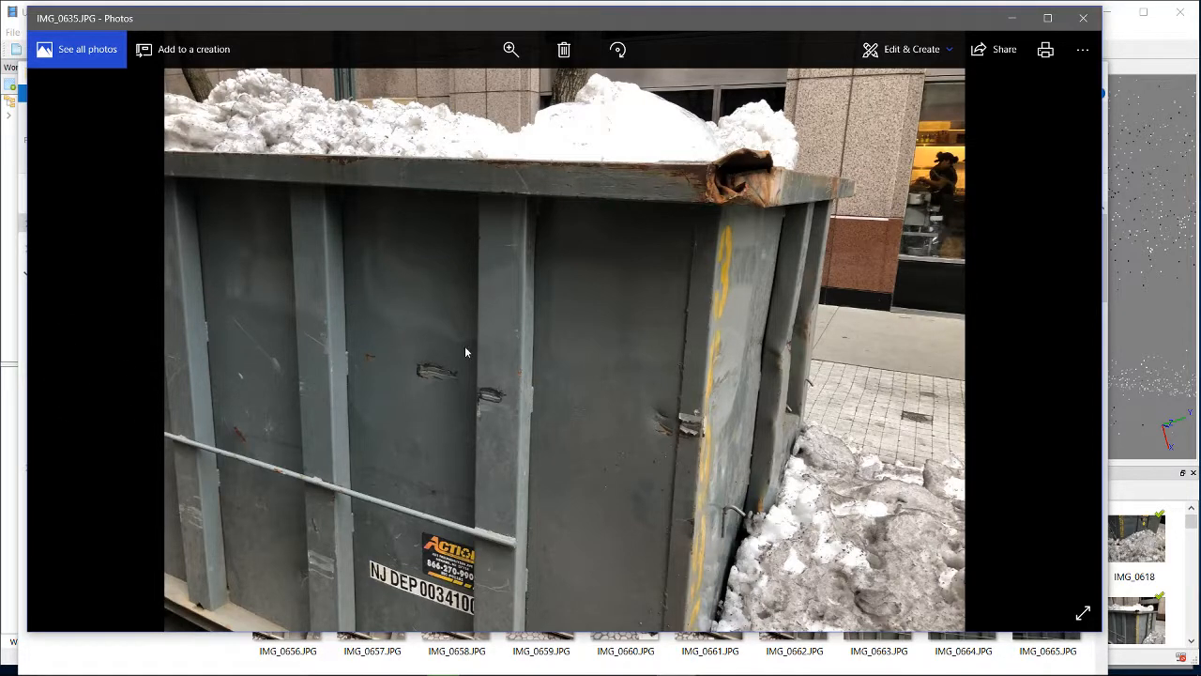
Look back through the corner and front photos from IMG_0635.JPG to the first photo, IMG_0606.JPG.
key(Left)
key(Left)
key(Left)
key(Left)
key(Left)
key(Left)
key(Left)
key(Left)
key(Left)
key(Left)
key(Left)
key(Left)
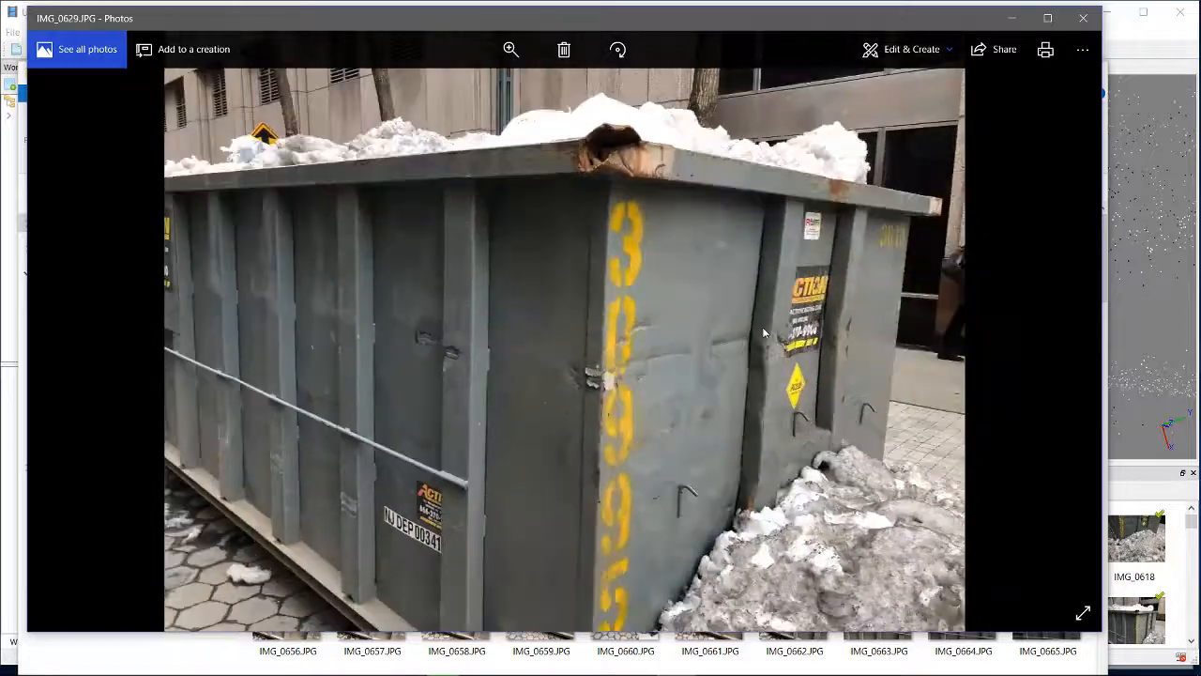
key(Left)
key(Left)
key(Left)
key(Left)
key(Left)
key(Left)
key(Left)
key(Left)
key(Left)
key(Left)
key(Left)
key(Left)
key(Left)
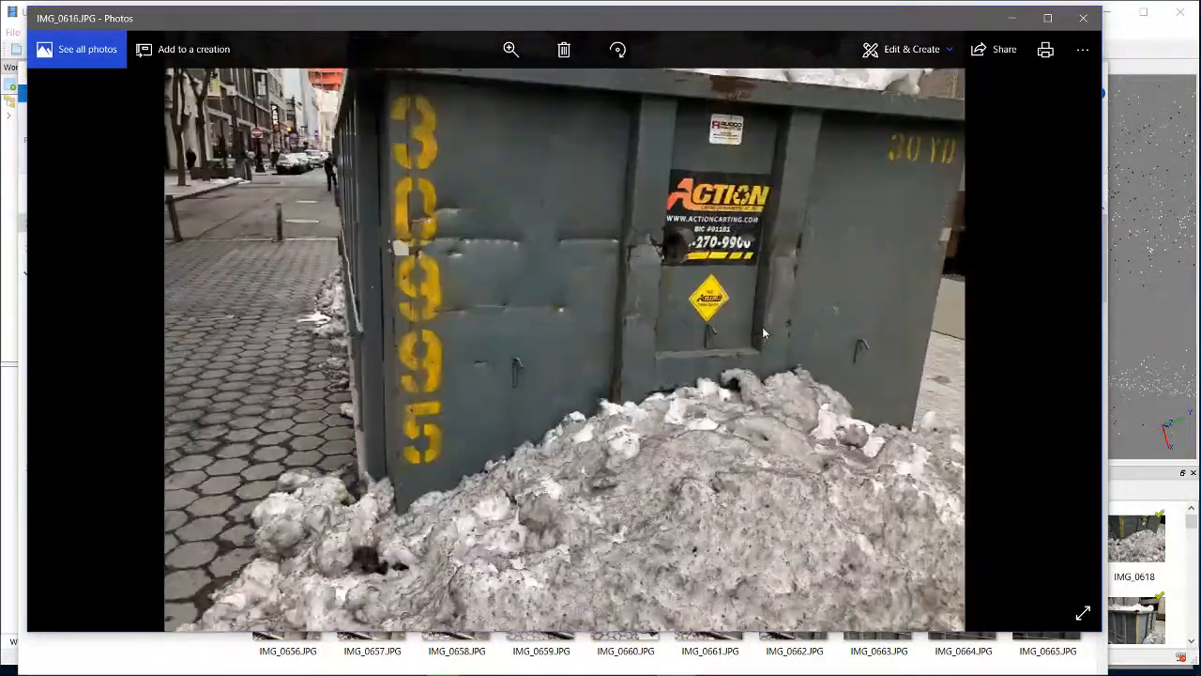
key(Left)
key(Left)
key(Left)
key(Left)
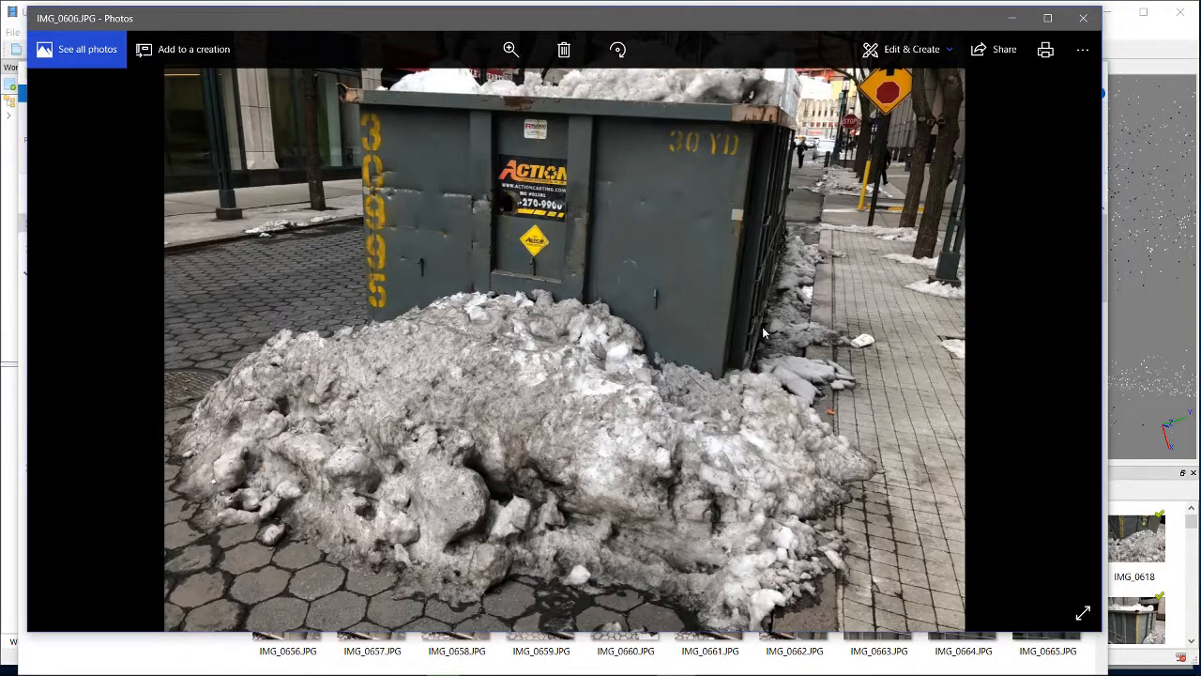
key(Left)
Review the photos of the front snow pile from IMG_0606.JPG to IMG_0613.JPG and close the photo viewer.
key(Right)
key(Right)
key(Right)
key(Right)
key(Right)
key(Right)
key(Right)
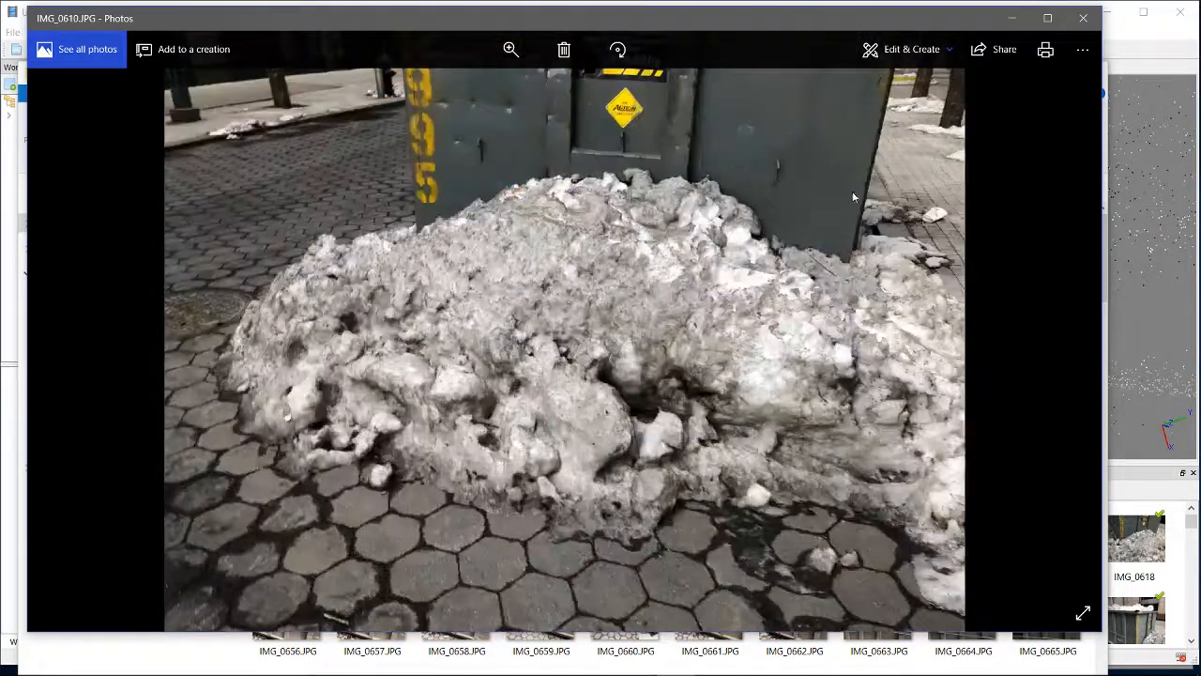
key(Right)
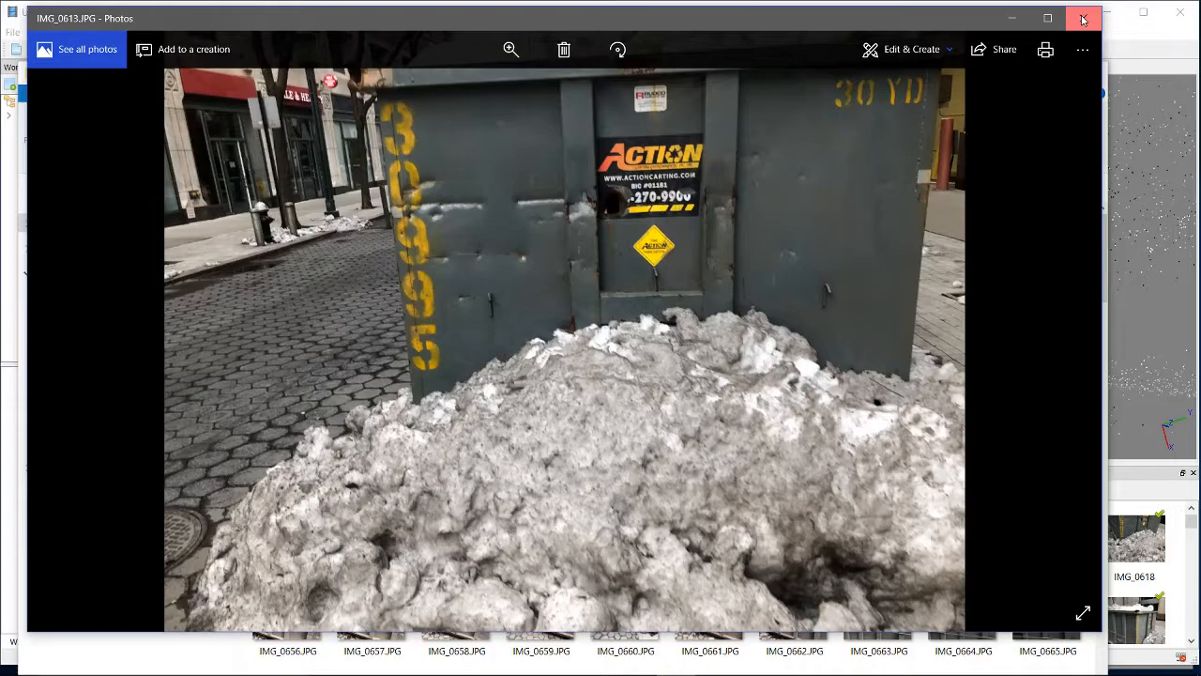
click(1083, 19)
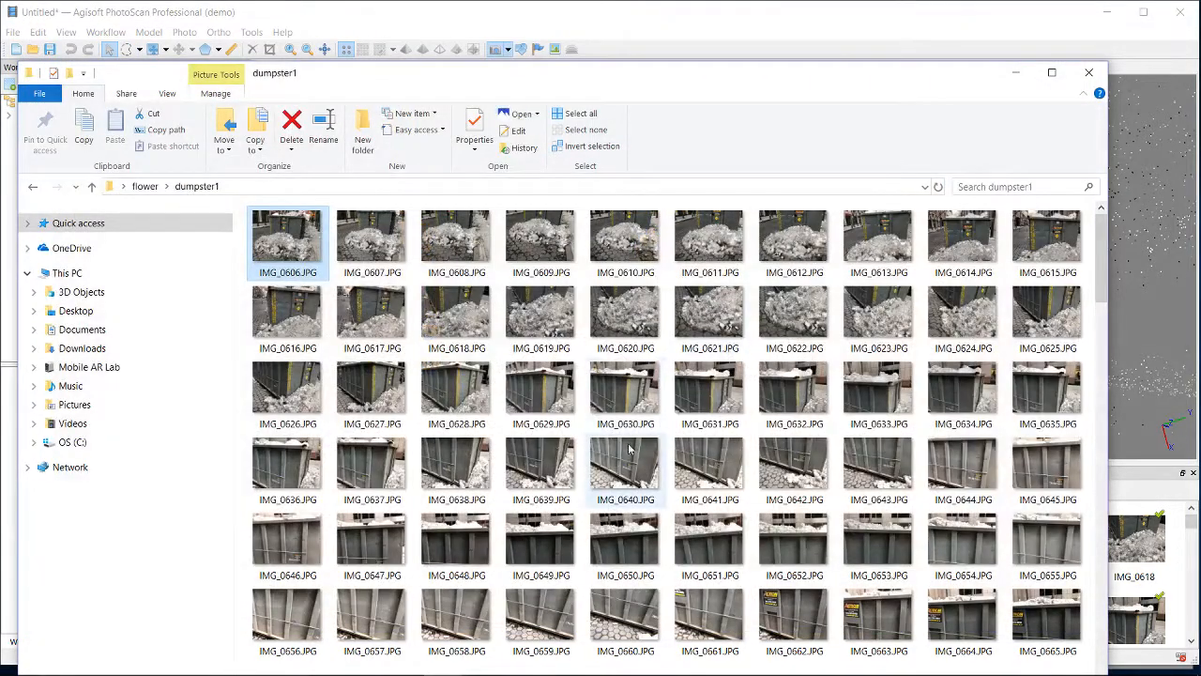
Look through the dumpster1 folder to its last photo, IMG_0936.JPG, and minimize the folder window to return to PhotoScan.
scroll(652, 480, down, 5)
scroll(653, 480, down, 15)
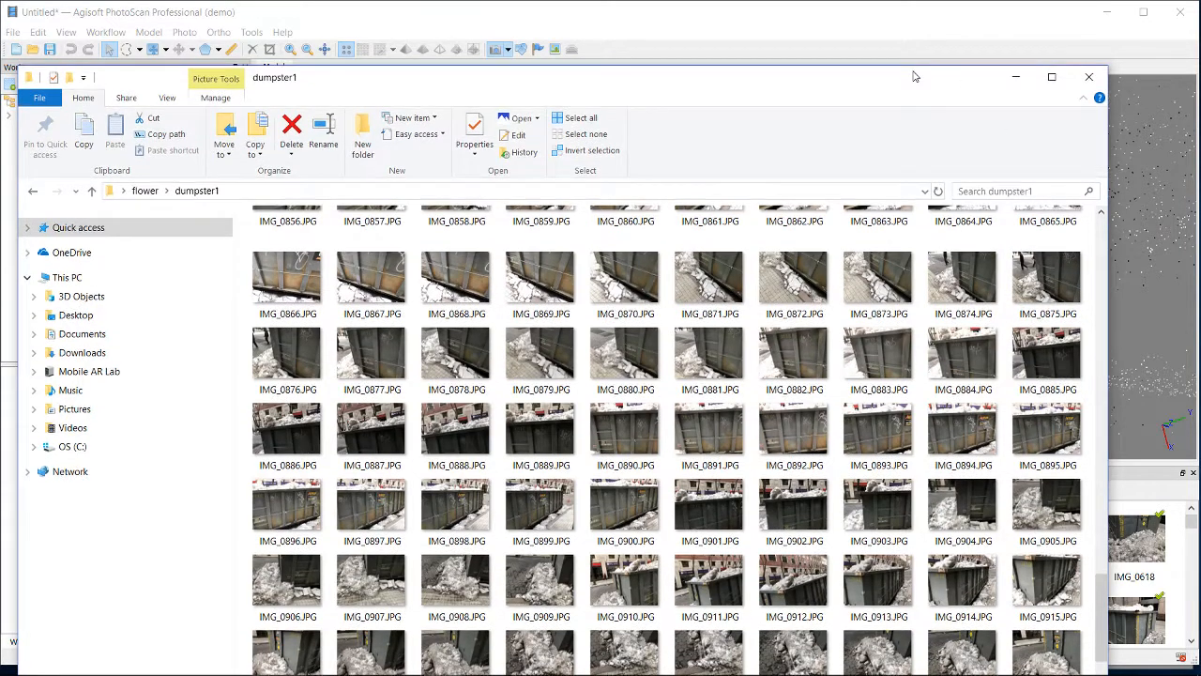
drag(914, 74, 908, 13)
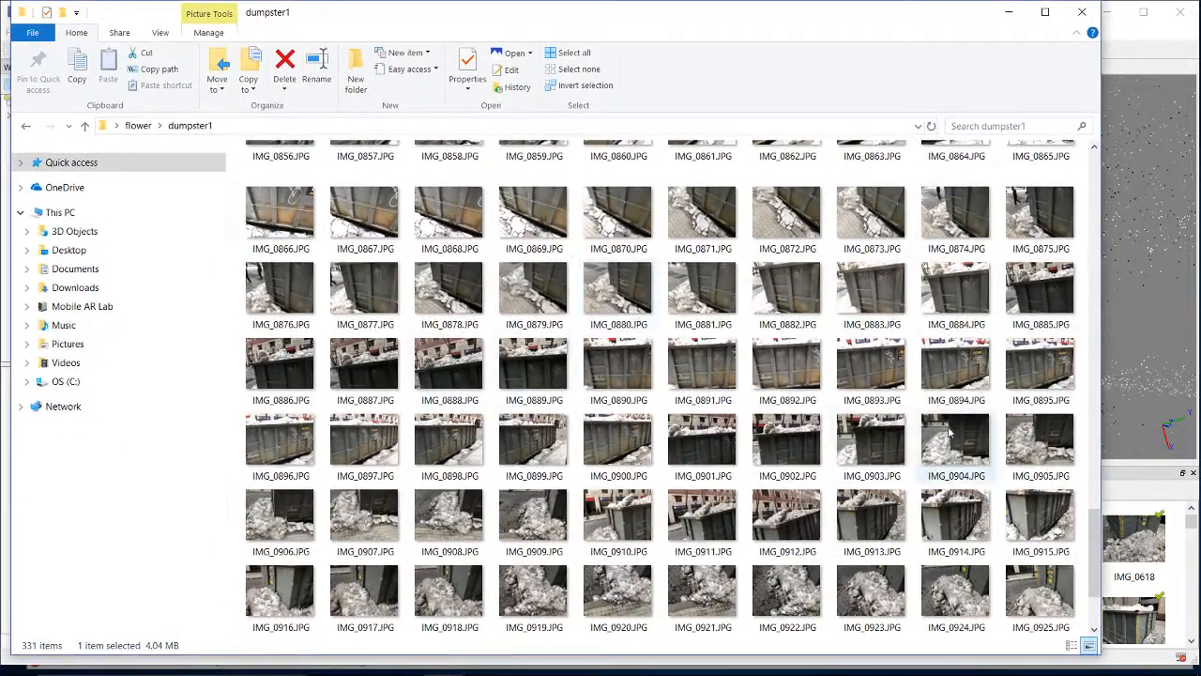
scroll(1071, 574, down, 2)
click(1039, 521)
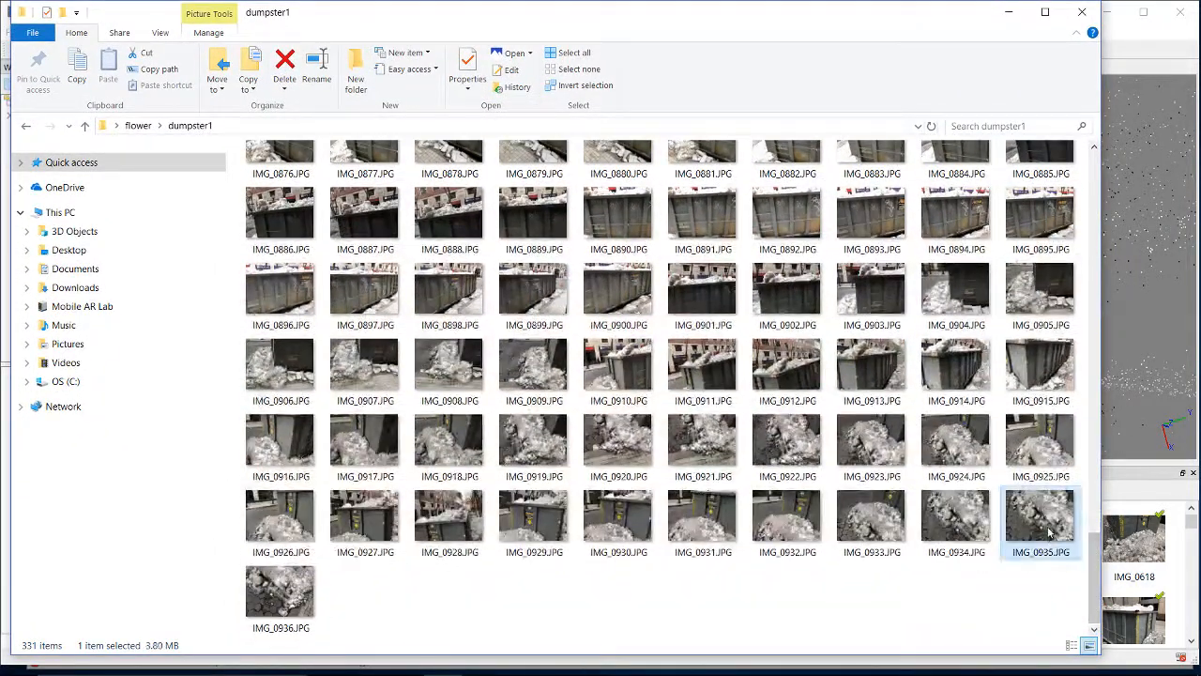
click(280, 593)
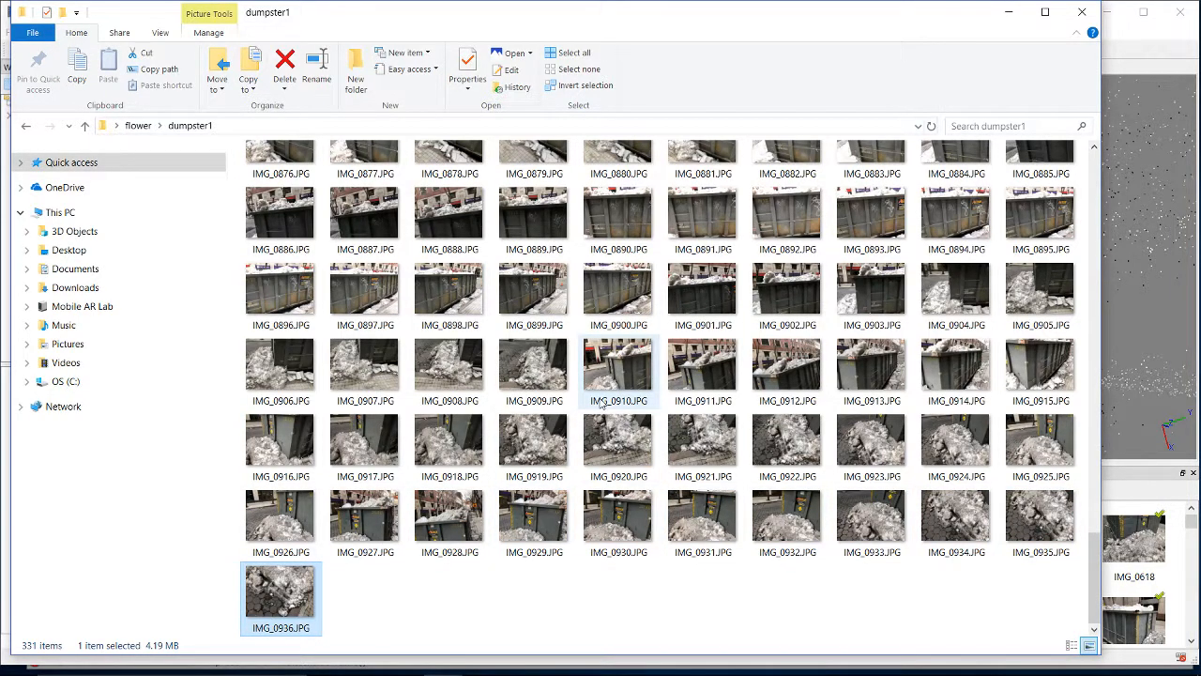
mouse_move(601, 402)
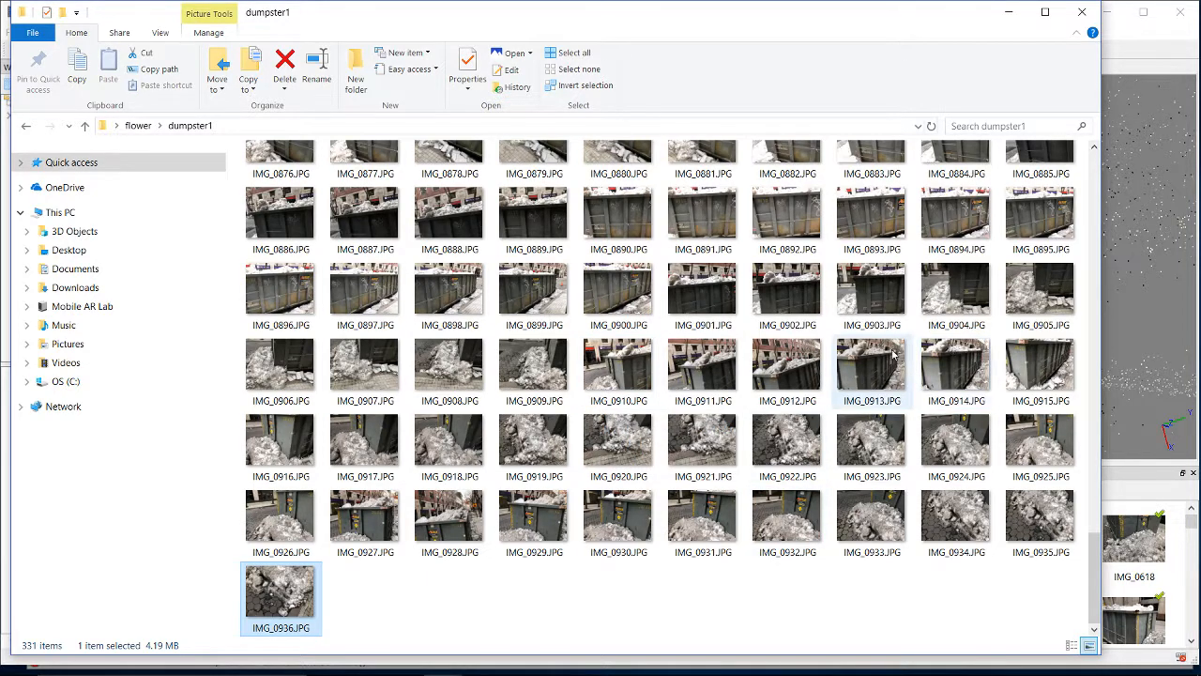
click(1009, 16)
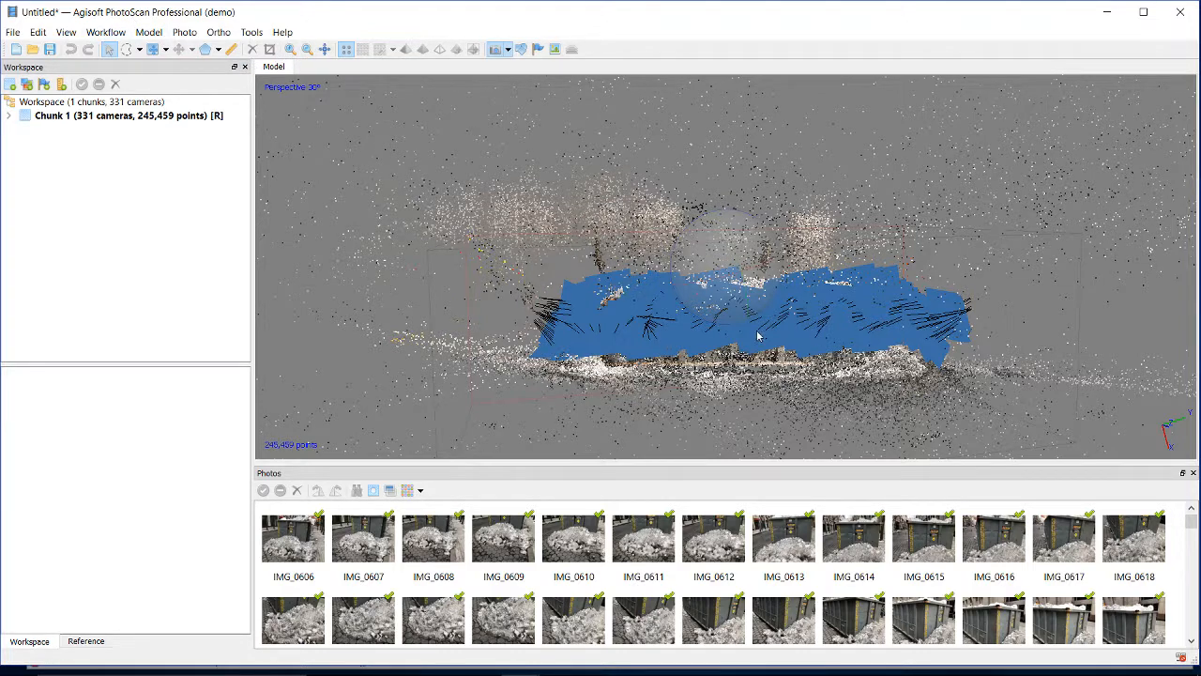
Hide the cameras in the model view and examine the dumpster's sparse point cloud from several angles.
click(106, 32)
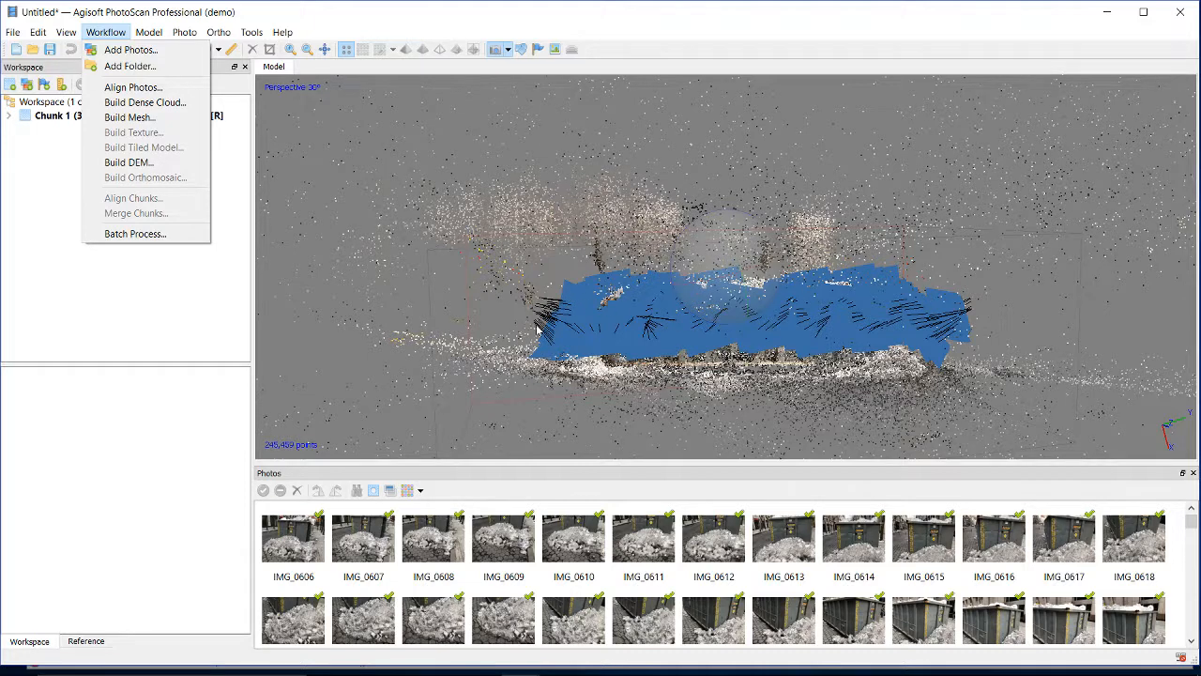
click(497, 49)
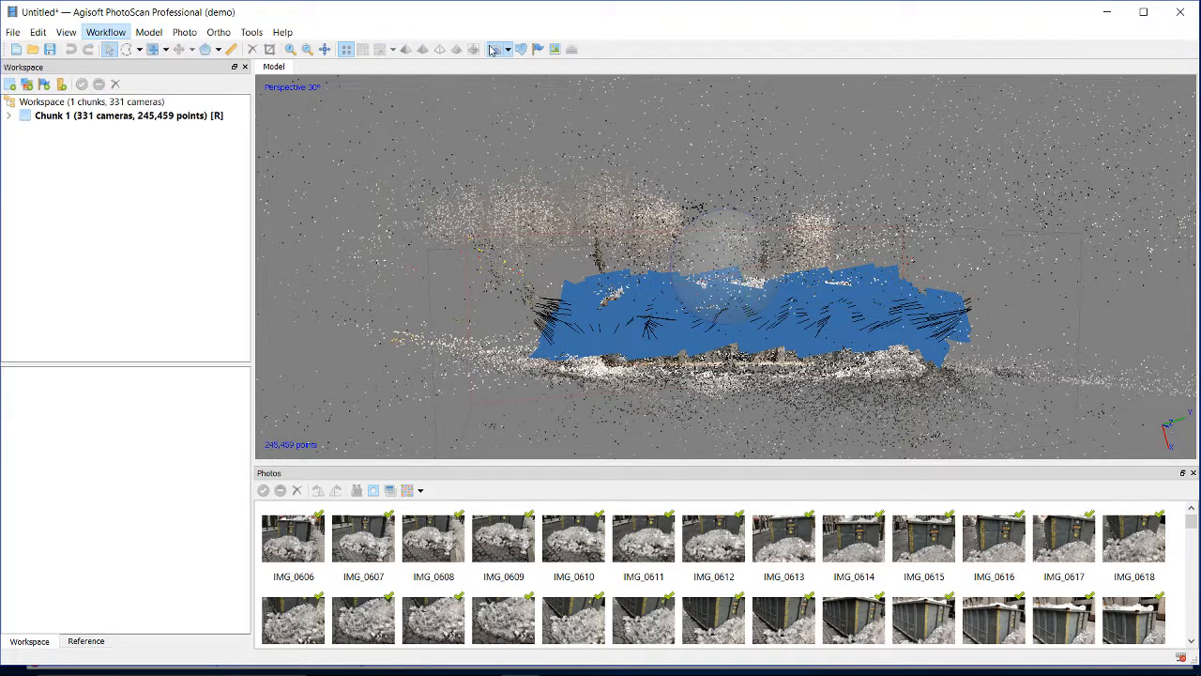
scroll(826, 383, up, 1)
scroll(826, 383, up, 1)
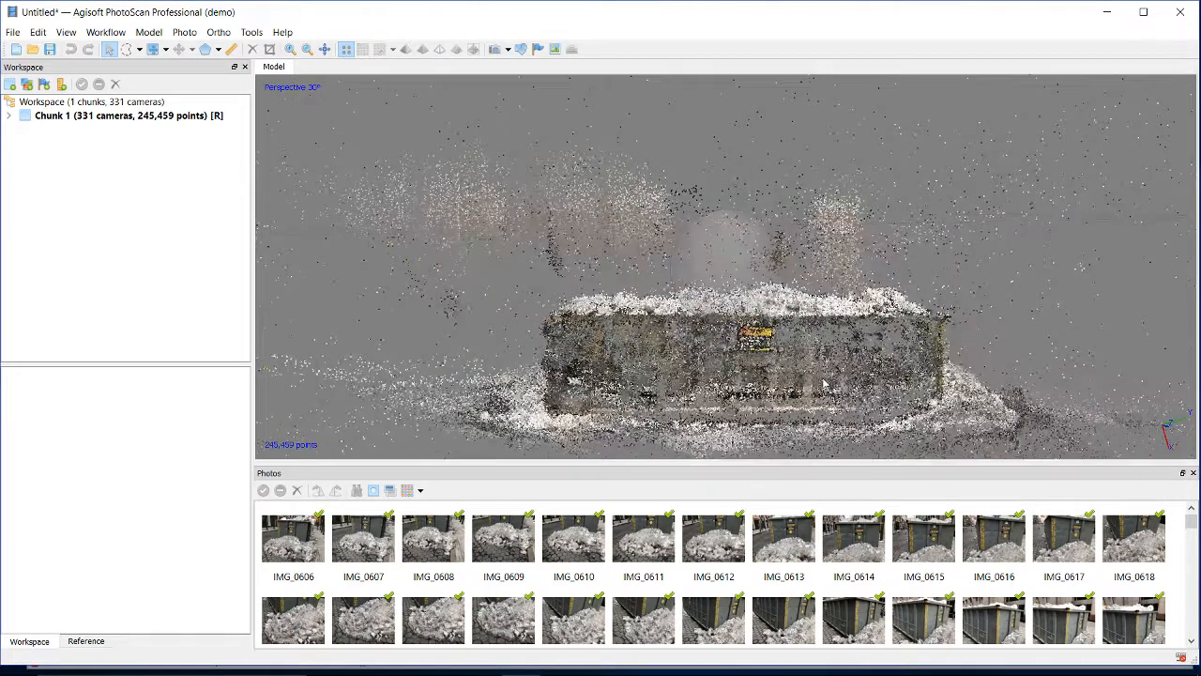
drag(833, 312, 686, 264)
drag(589, 235, 684, 233)
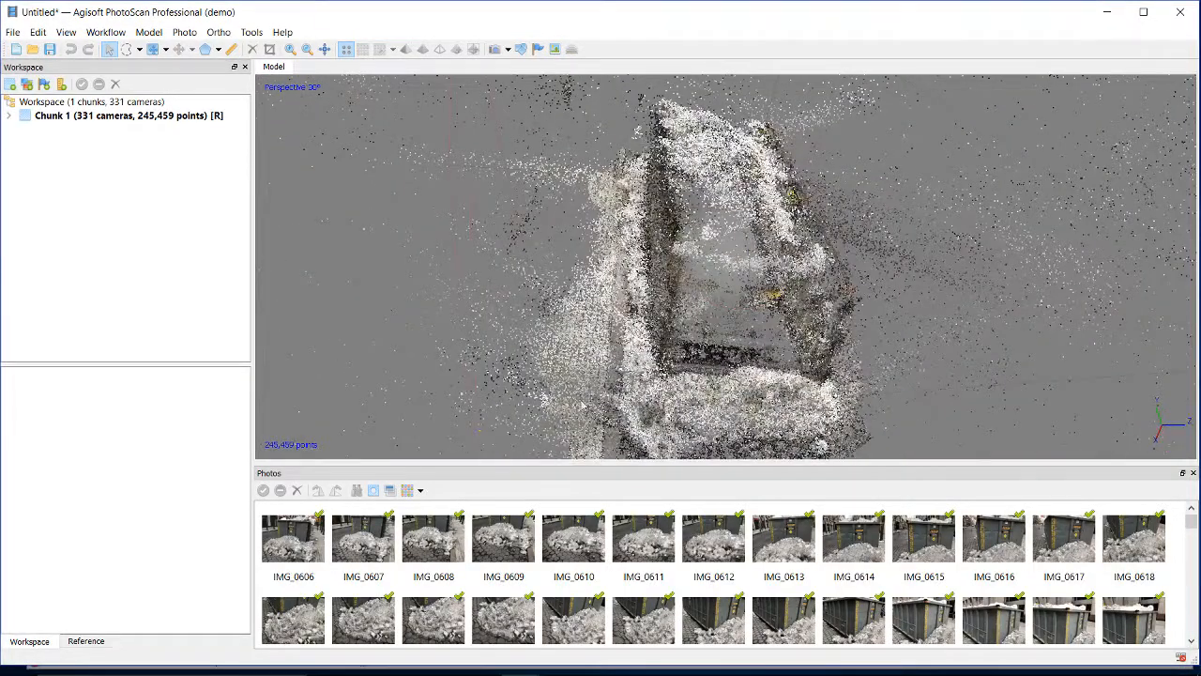
drag(777, 416, 928, 212)
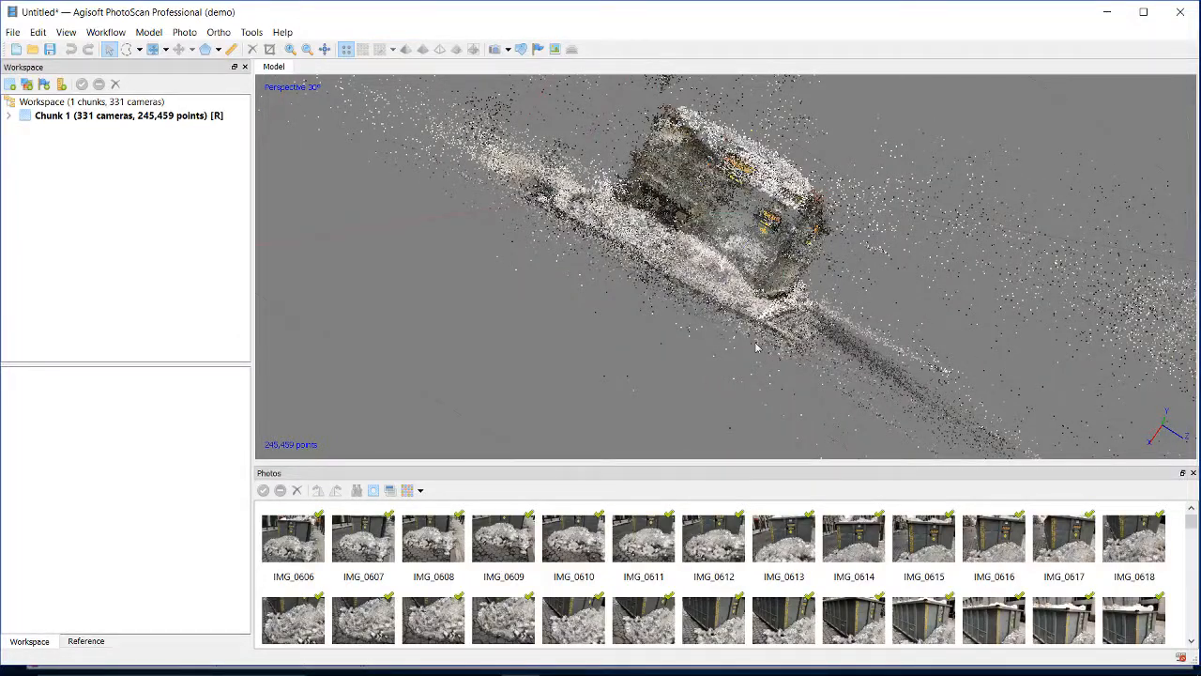
drag(698, 189, 472, 185)
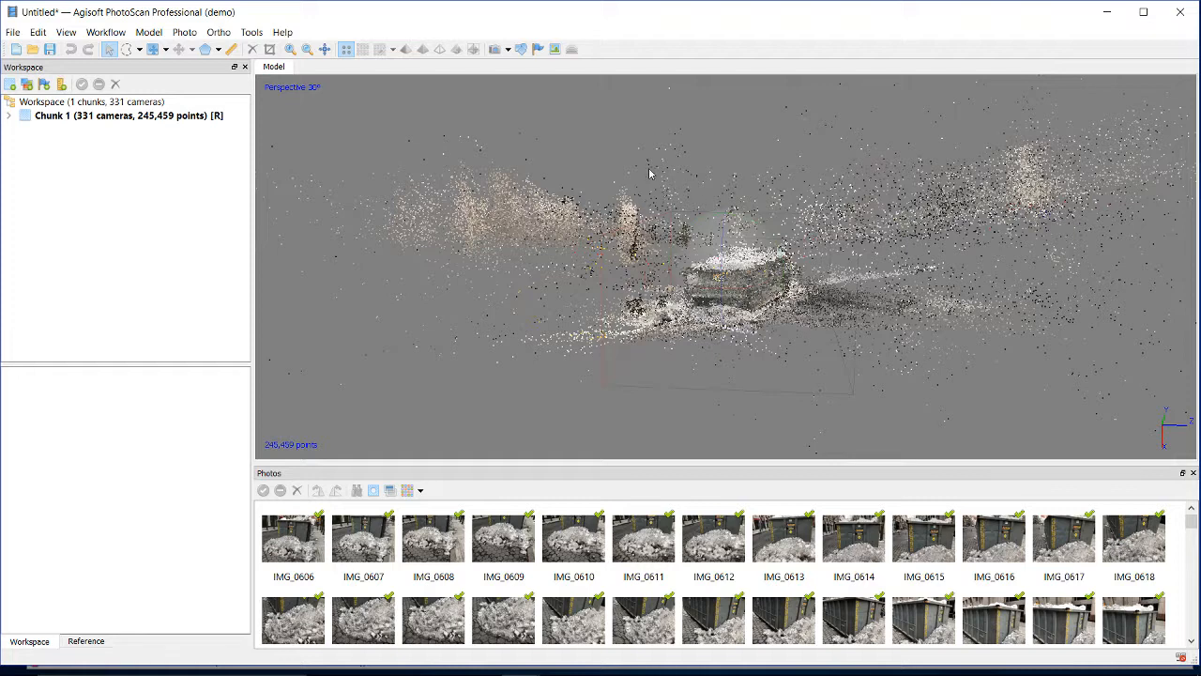
Outline the background points left of the dumpster with Free-Form Selection and delete them from the sparse cloud.
click(129, 55)
click(138, 50)
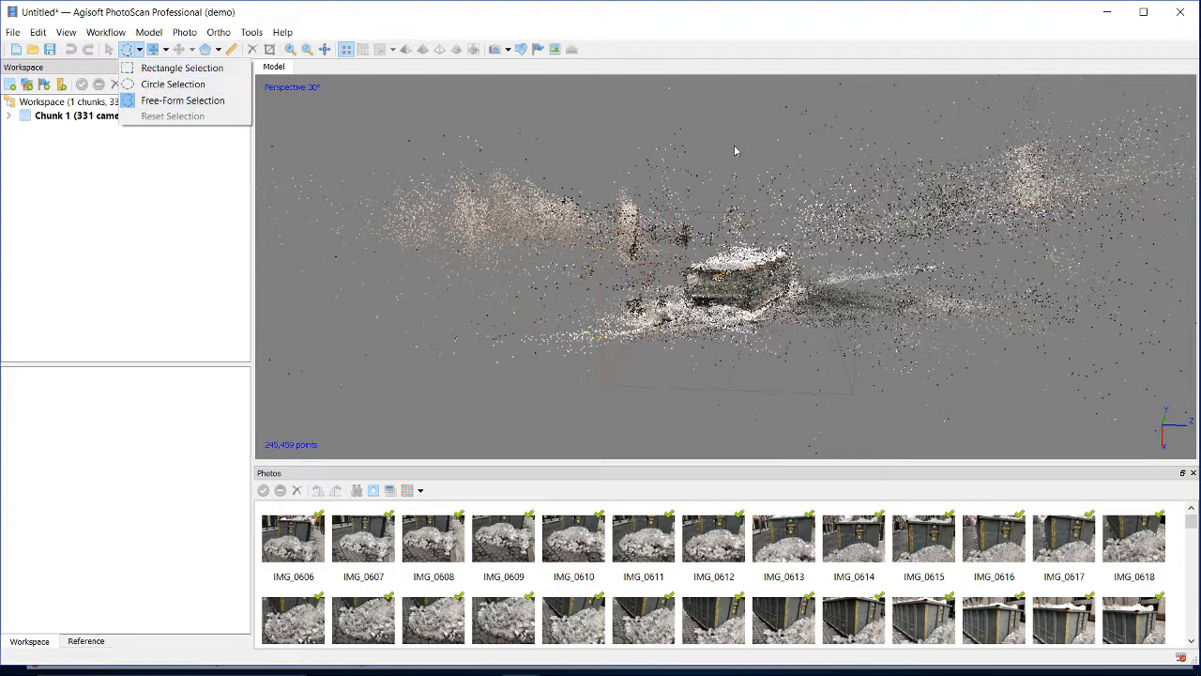
click(486, 98)
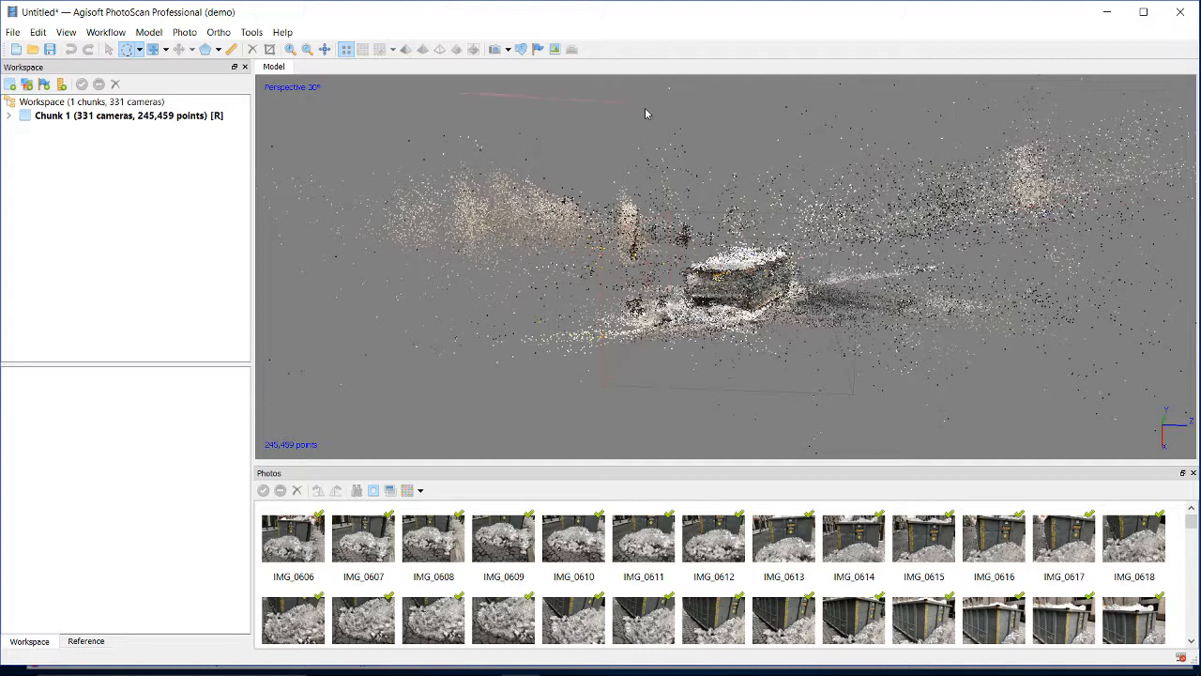
mouse_move(695, 150)
mouse_down()
mouse_move(691, 233)
mouse_move(624, 282)
mouse_move(629, 369)
mouse_move(376, 403)
mouse_move(223, 125)
mouse_up()
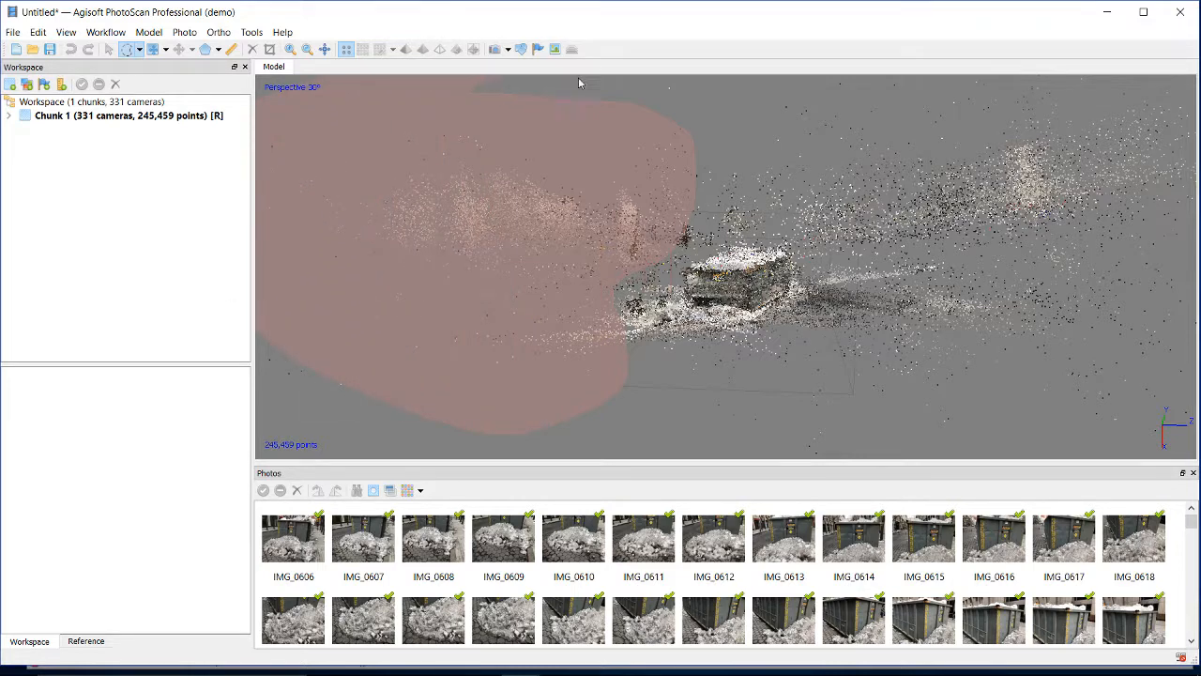
mouse_move(579, 84)
mouse_down()
mouse_move(680, 58)
mouse_move(751, 158)
mouse_up()
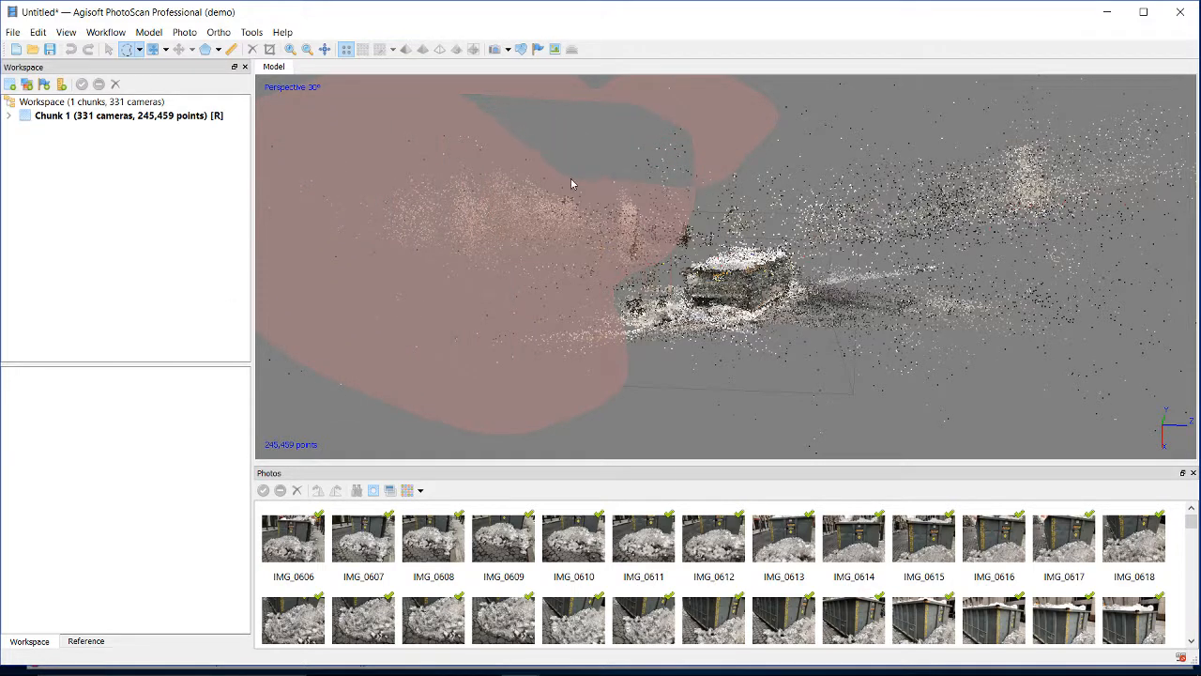
drag(596, 130, 628, 115)
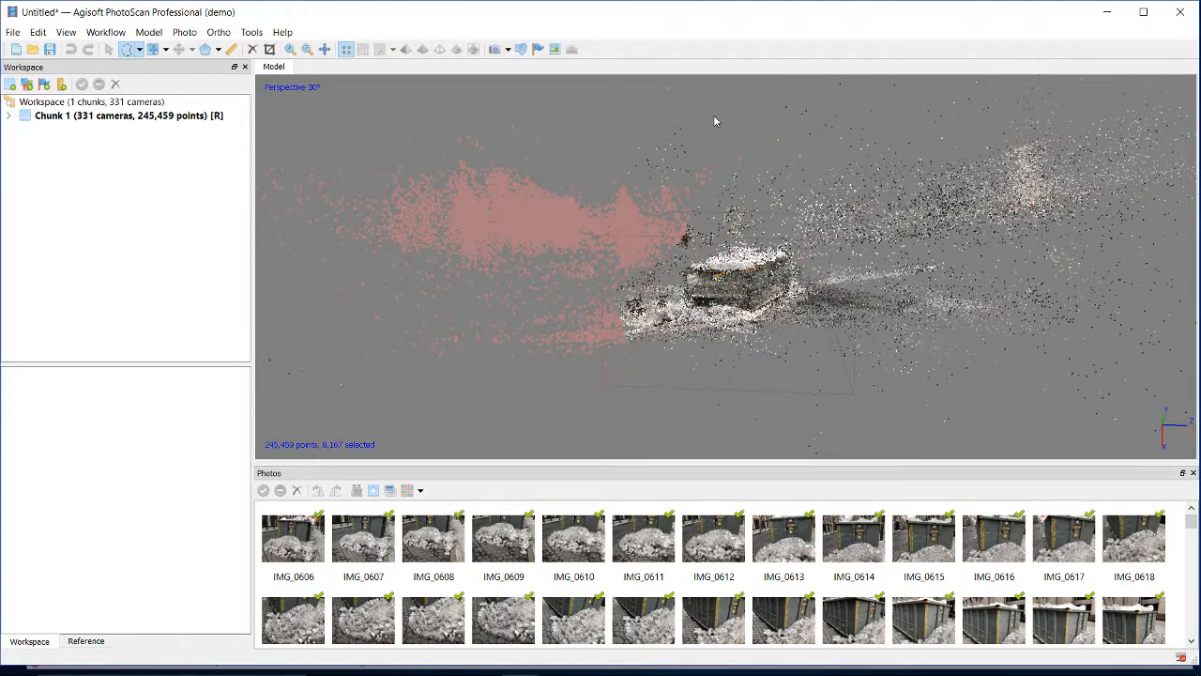
key(Delete)
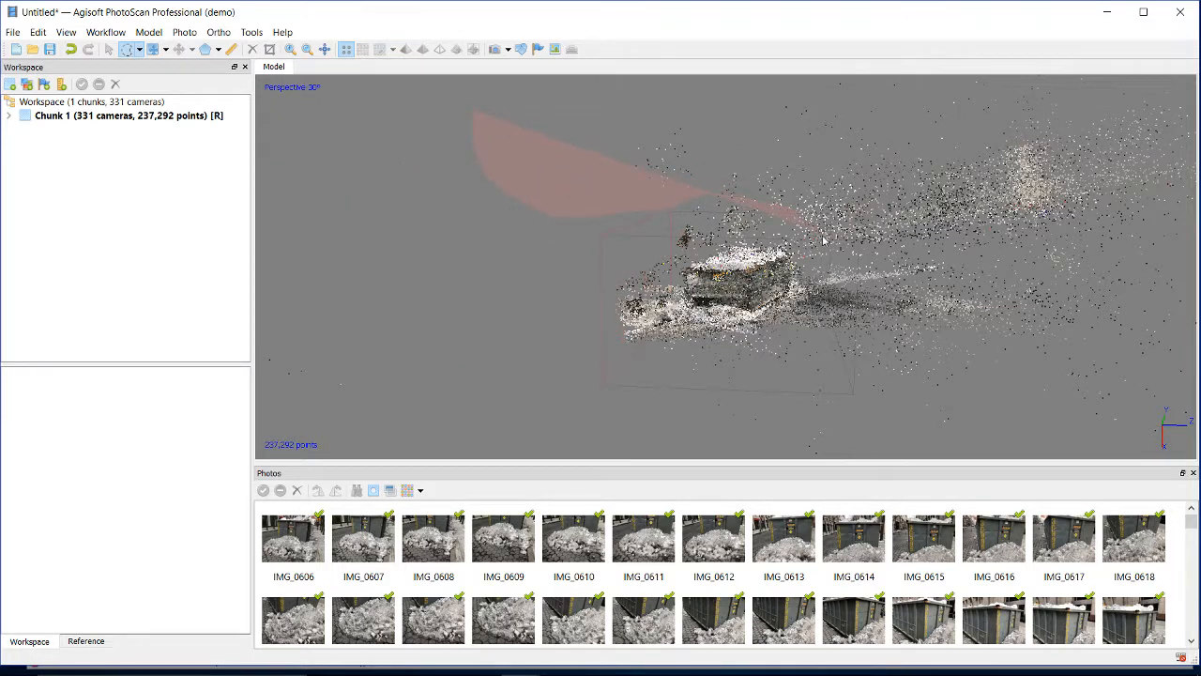
Try deleting the background points above and to the right of the dumpster with a free-form selection.
mouse_move(824, 241)
mouse_down()
mouse_move(731, 214)
mouse_move(944, 422)
mouse_move(1080, 451)
mouse_move(1192, 80)
mouse_up()
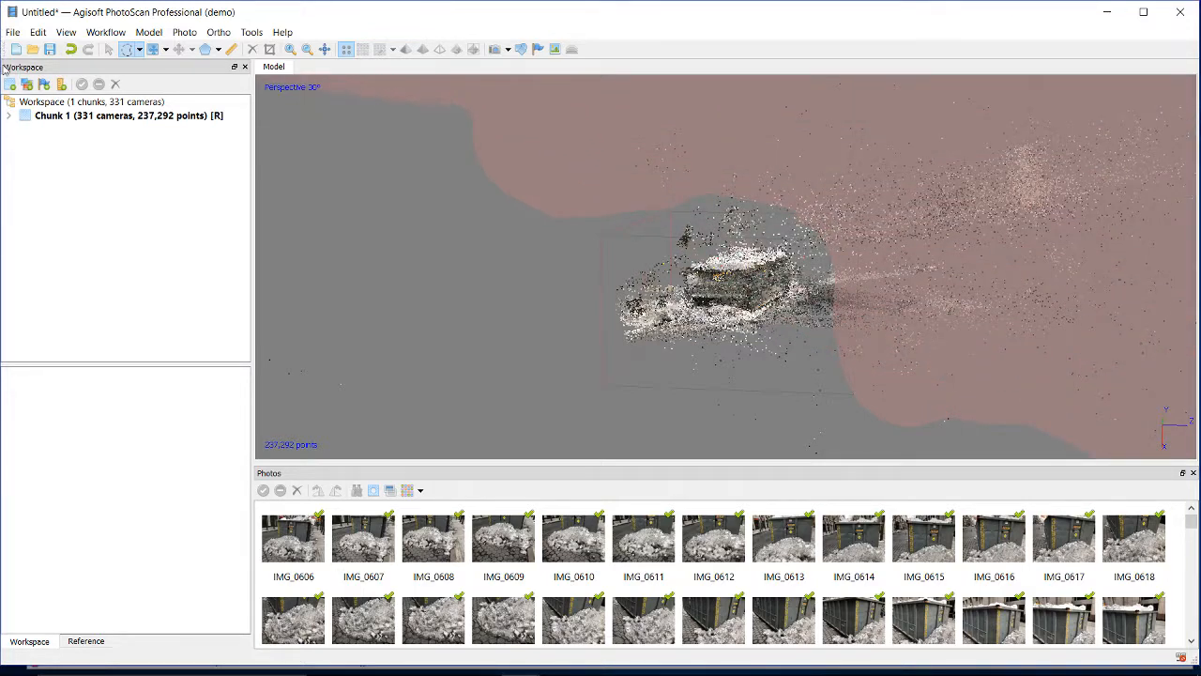
drag(476, 145, 490, 145)
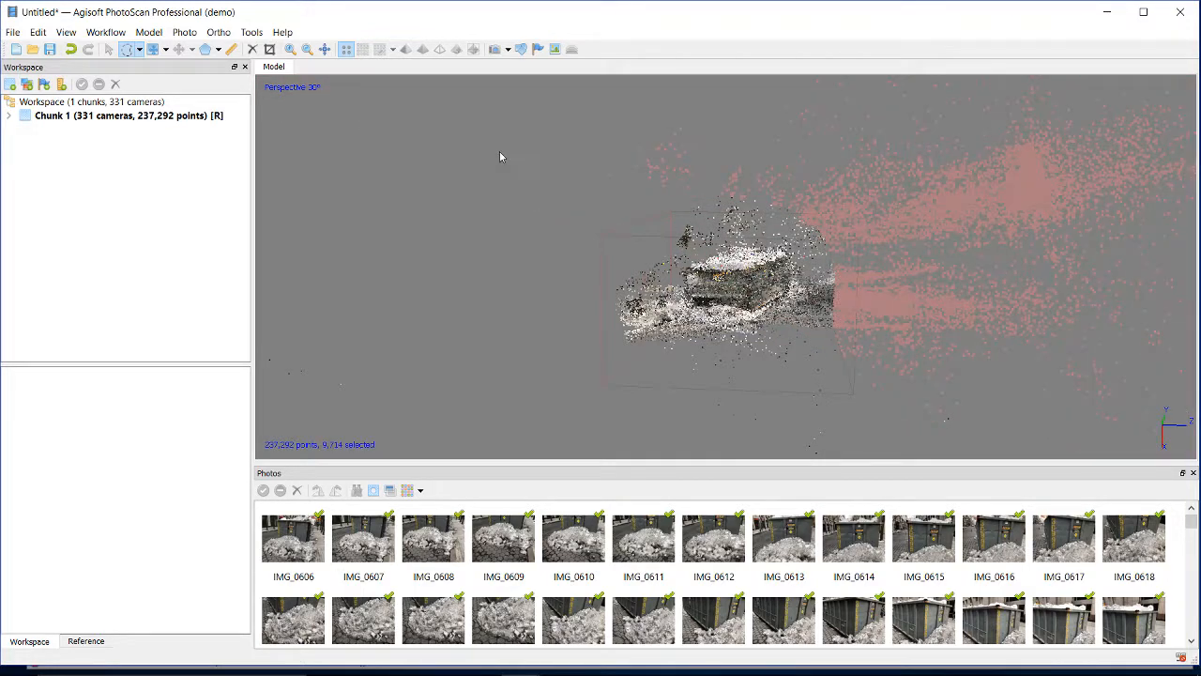
key(Delete)
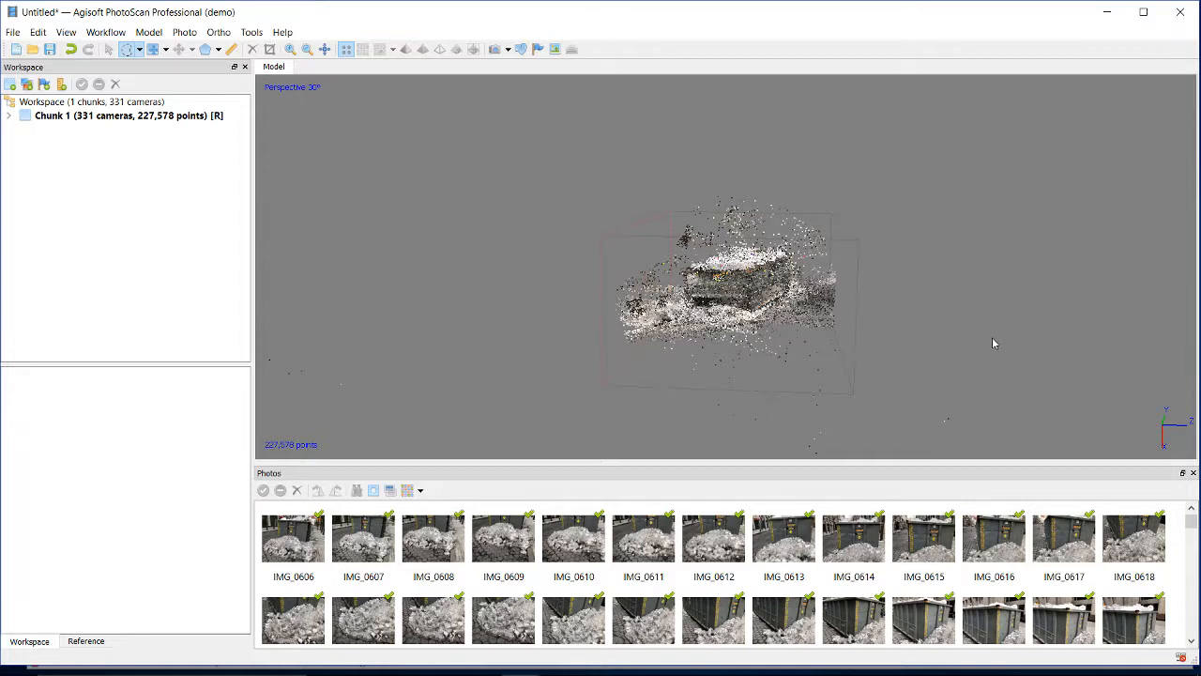
Reposition the reconstruction region over the dumpster and its surrounding snow piles.
scroll(992, 337, down, 4)
middle_drag(966, 286, 871, 319)
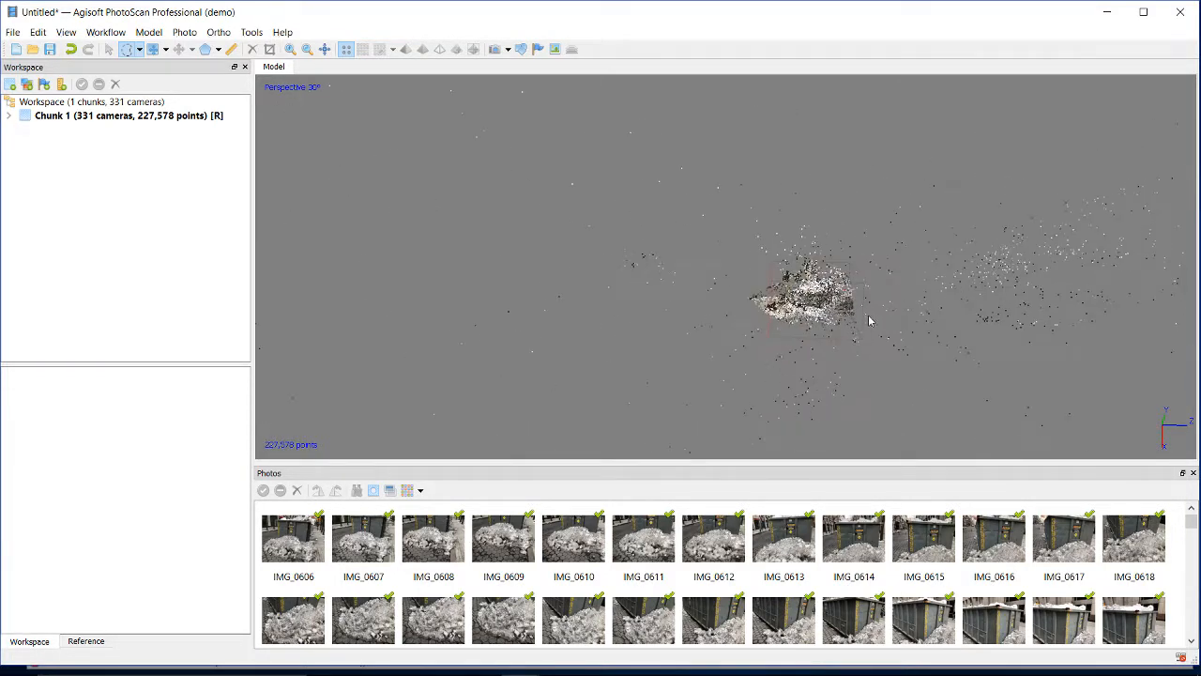
click(899, 341)
click(153, 49)
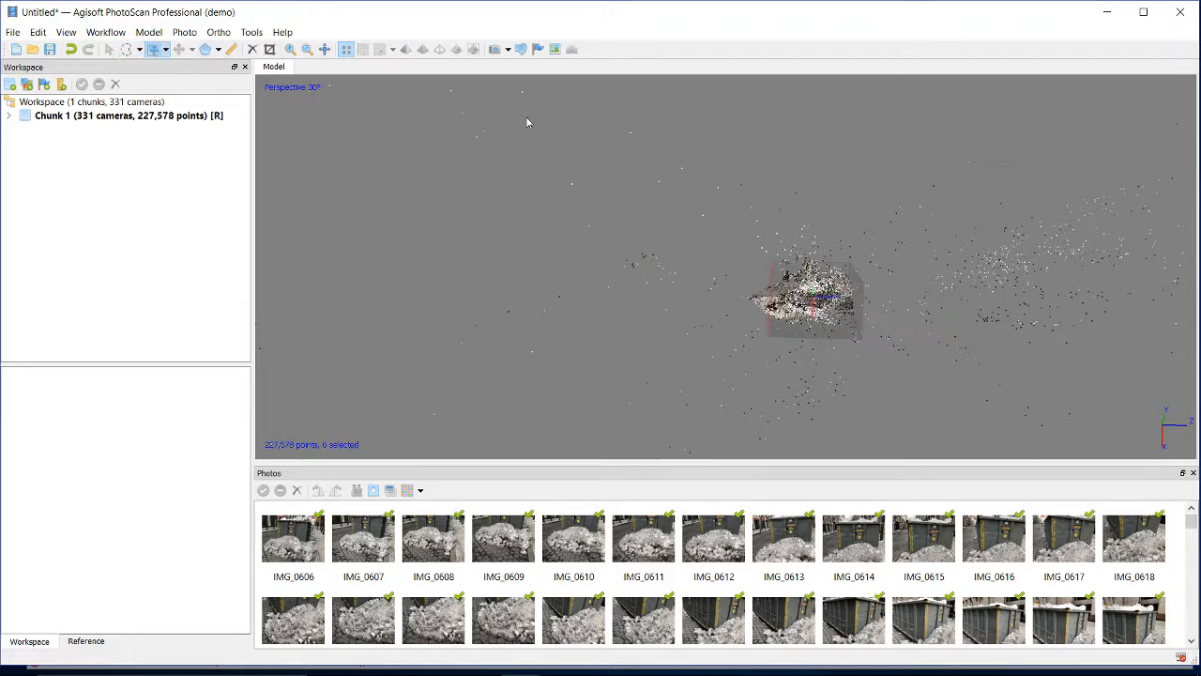
drag(989, 271, 934, 268)
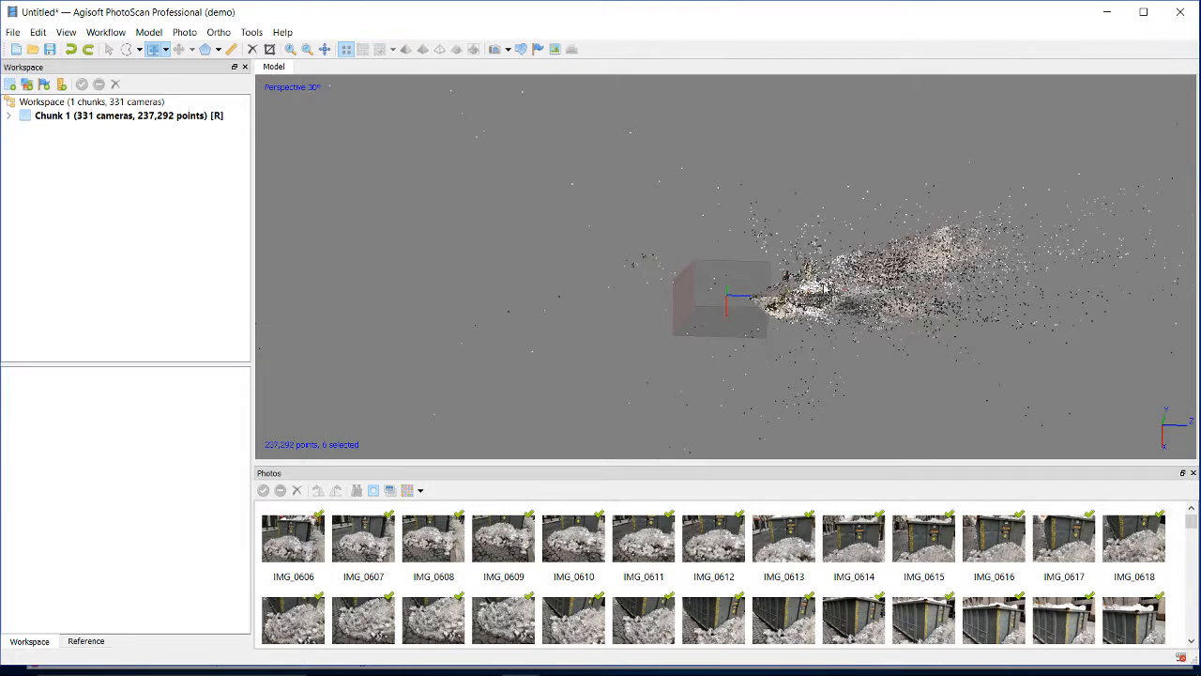
drag(716, 301, 805, 297)
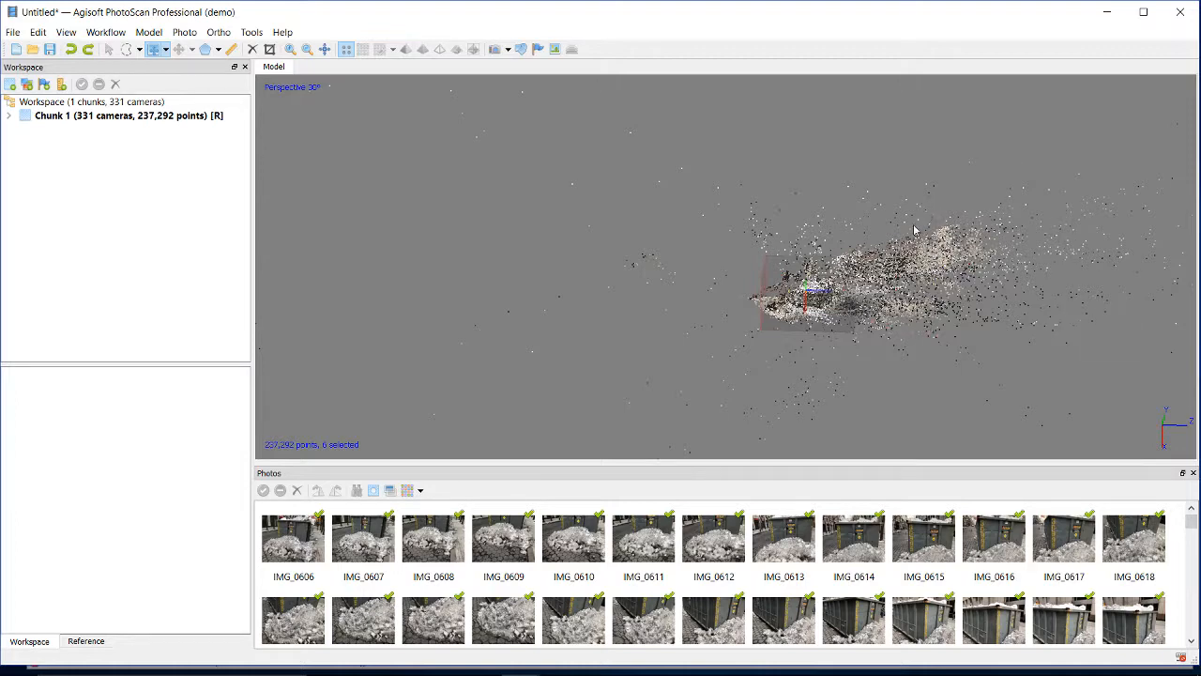
Outline the background points stretching out above and right of the dumpster with Free-Form Selection and delete them.
drag(918, 269, 759, 286)
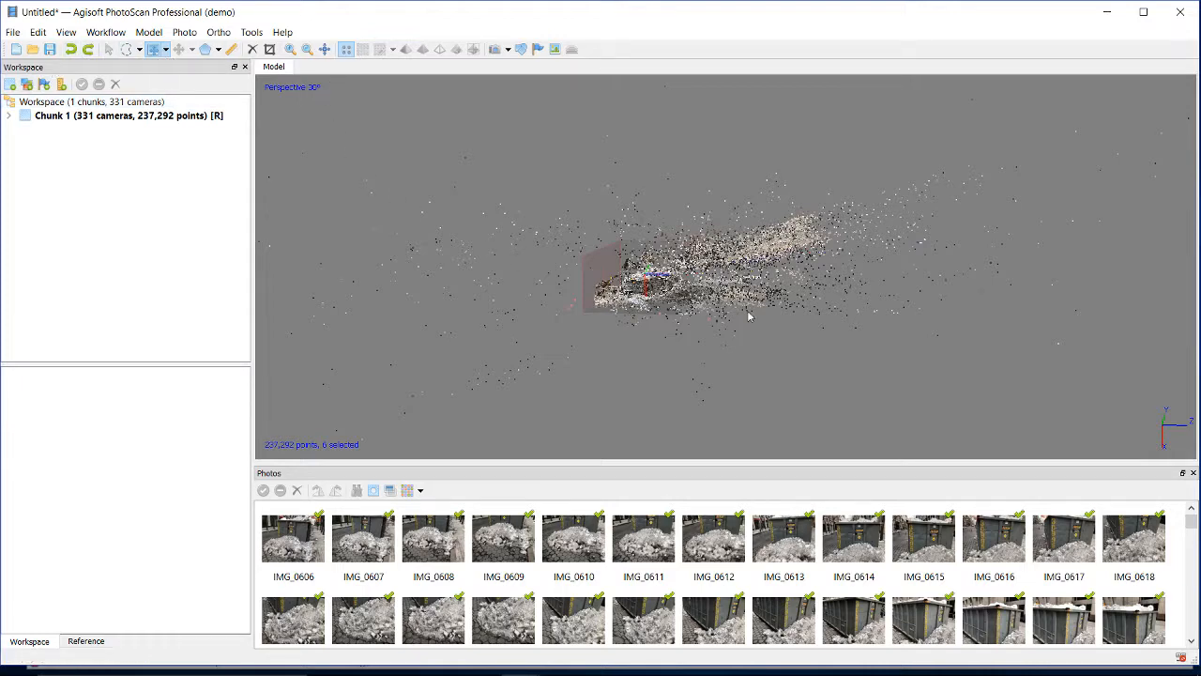
scroll(749, 317, up, 5)
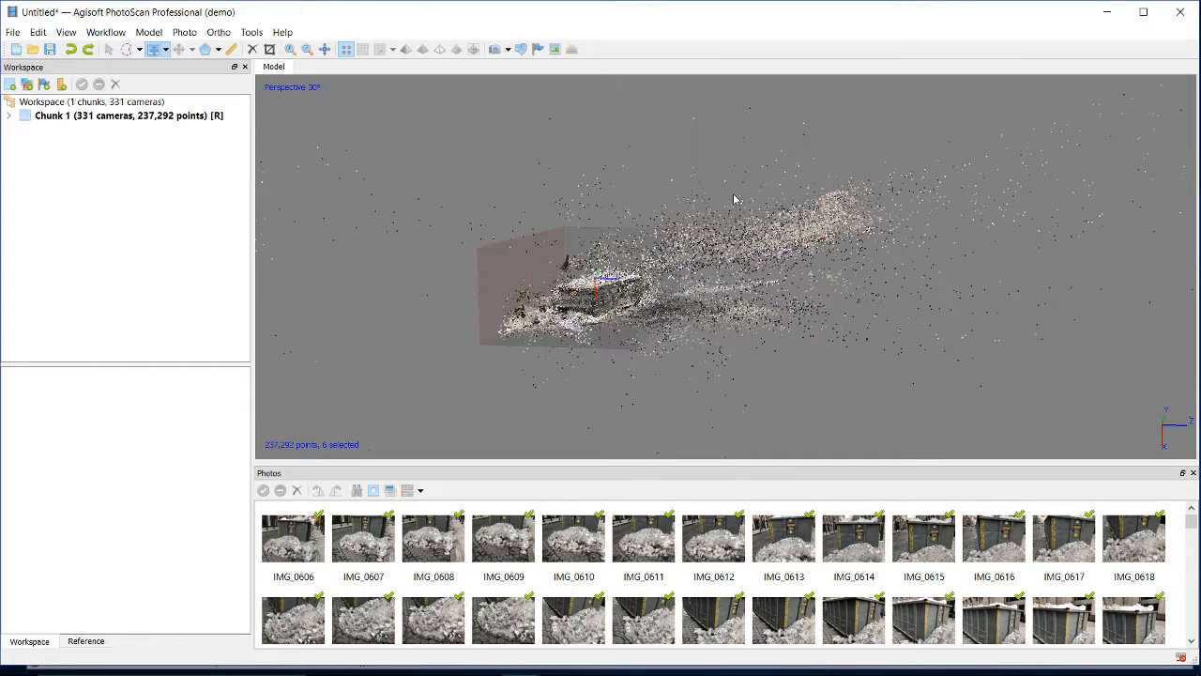
click(127, 51)
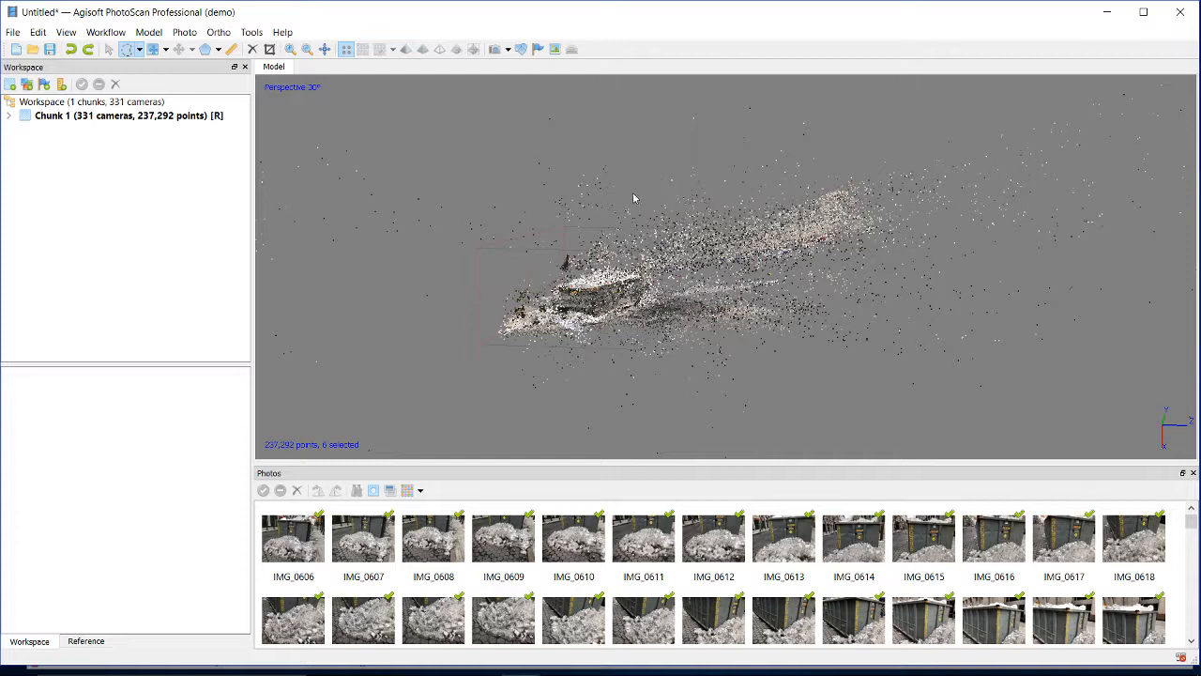
mouse_move(692, 255)
mouse_down()
mouse_move(635, 343)
mouse_move(631, 402)
mouse_move(1052, 446)
mouse_move(1173, 427)
mouse_move(1190, 56)
mouse_move(920, 6)
mouse_move(422, 118)
mouse_move(392, 258)
mouse_up()
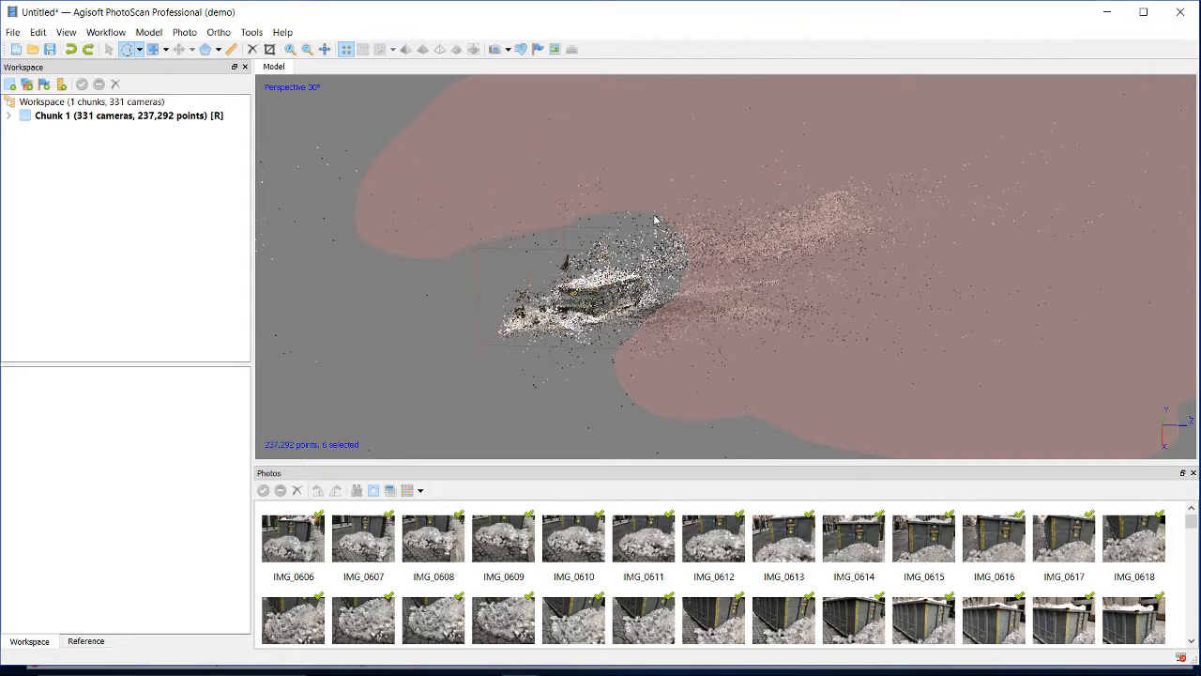
drag(655, 219, 656, 221)
key(Delete)
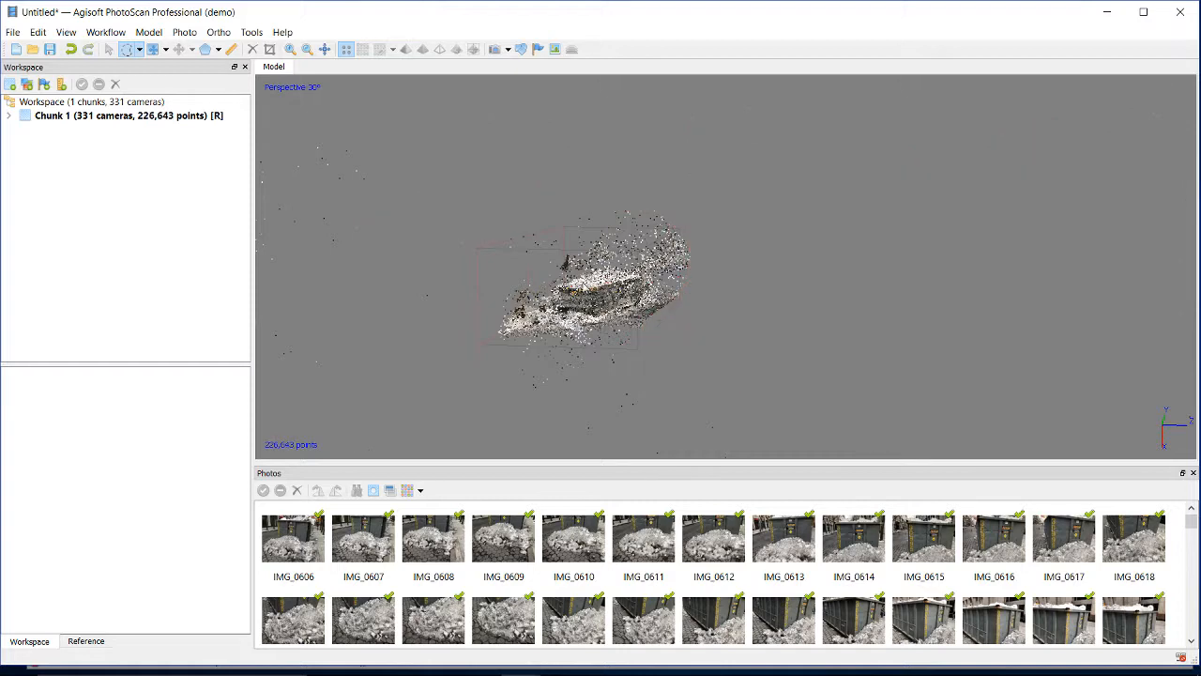
Delete the scattered outlier points to the right and then to the left of the dumpster cluster.
scroll(755, 170, down, 6)
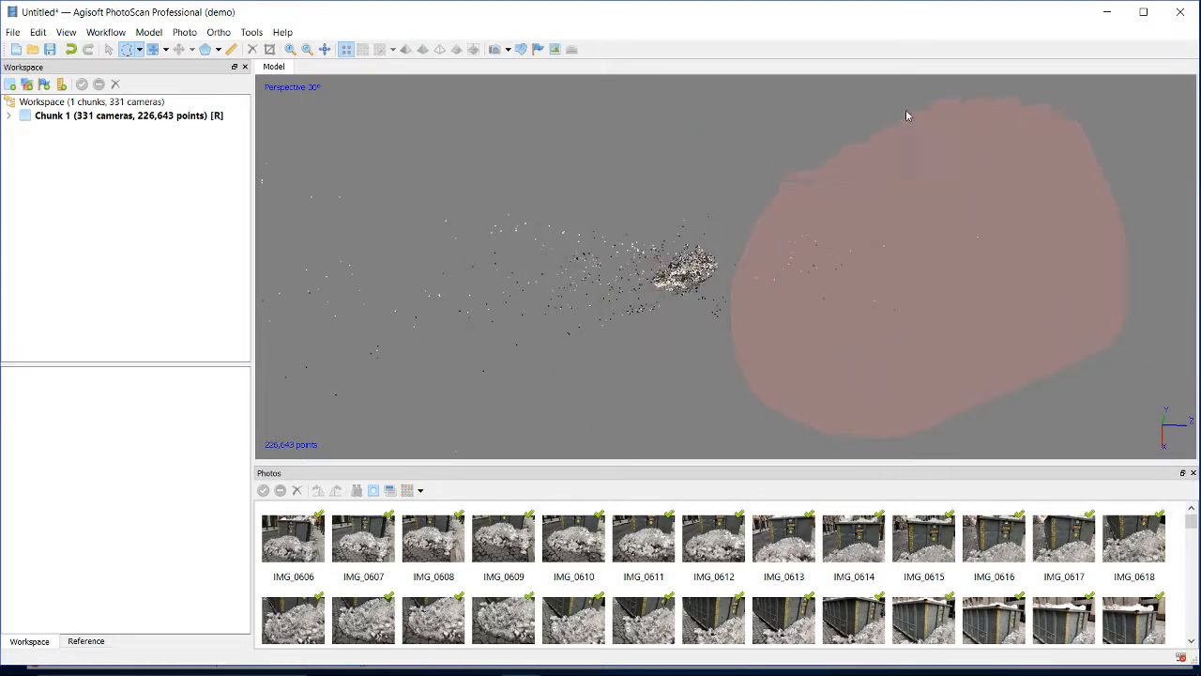
drag(762, 232, 764, 239)
key(Delete)
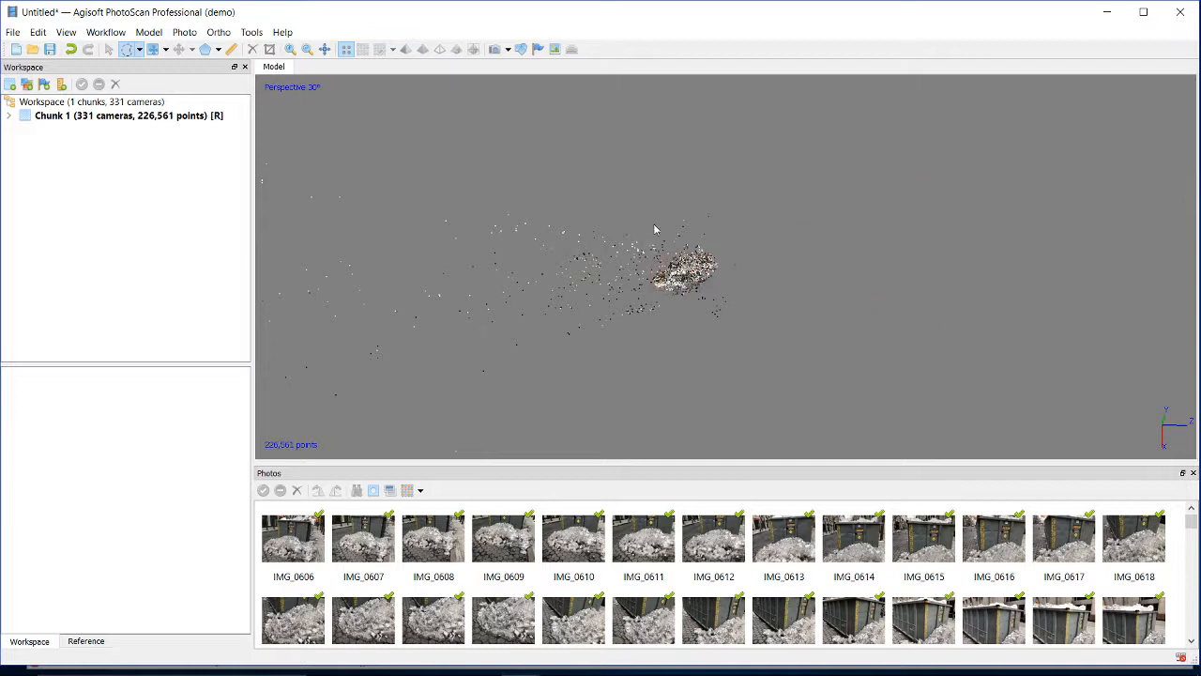
mouse_move(650, 240)
mouse_down()
mouse_move(609, 281)
mouse_move(670, 366)
mouse_move(66, 383)
mouse_move(675, 91)
mouse_up()
drag(655, 195, 662, 214)
key(Delete)
Delete the far-off stray points on both sides of the dumpster in the zoomed-out cloud.
scroll(782, 287, down, 5)
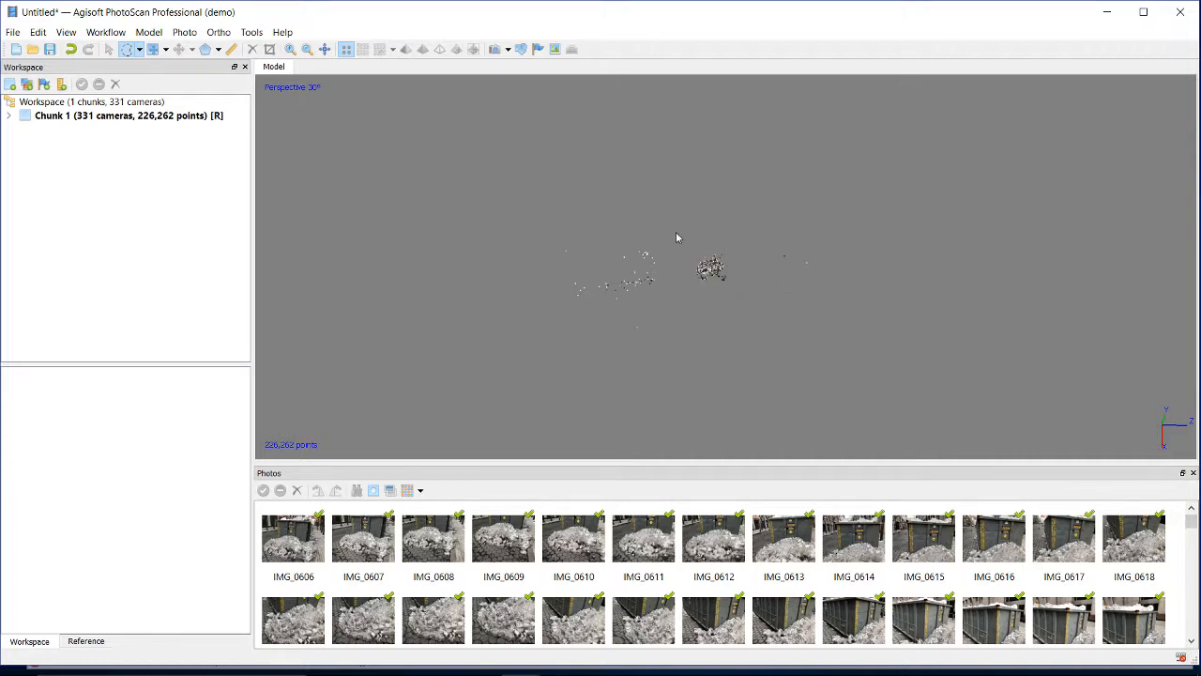
drag(691, 135, 697, 164)
key(Delete)
drag(967, 274, 842, 153)
key(Delete)
Lasso and delete the closer stray points left of and beneath the dumpster and snow pile.
scroll(793, 323, up, 5)
scroll(749, 287, up, 2)
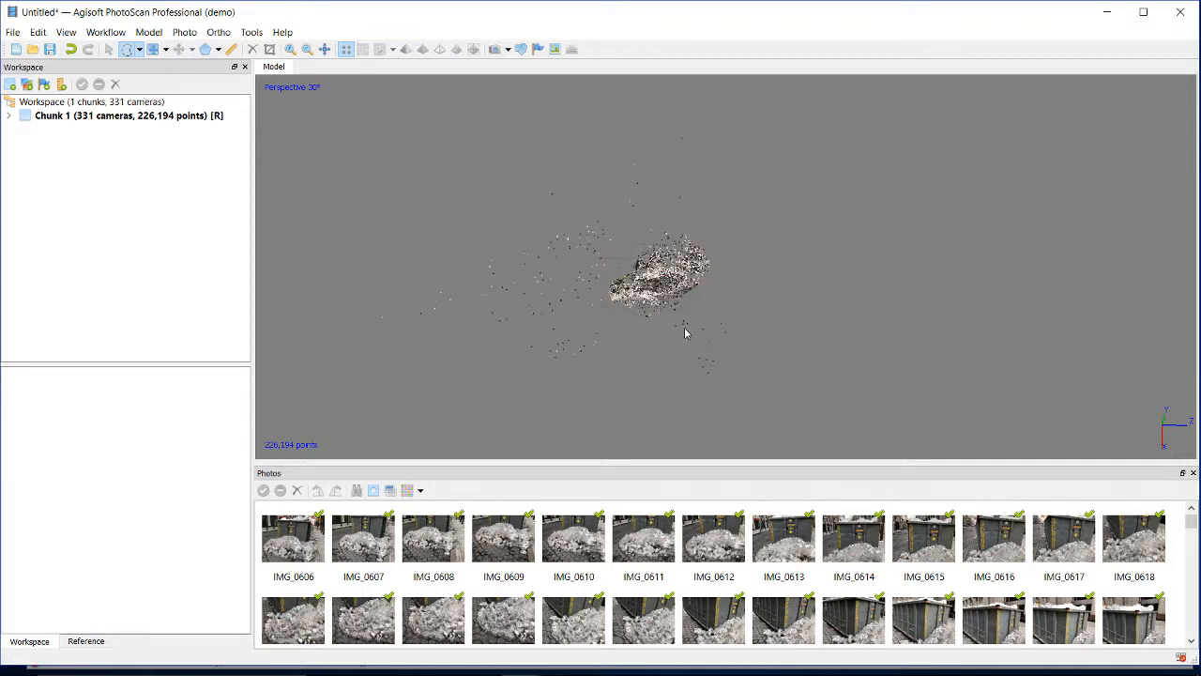
mouse_move(642, 337)
mouse_down()
mouse_move(595, 323)
mouse_move(590, 289)
mouse_move(639, 231)
mouse_move(529, 158)
mouse_move(424, 445)
mouse_up()
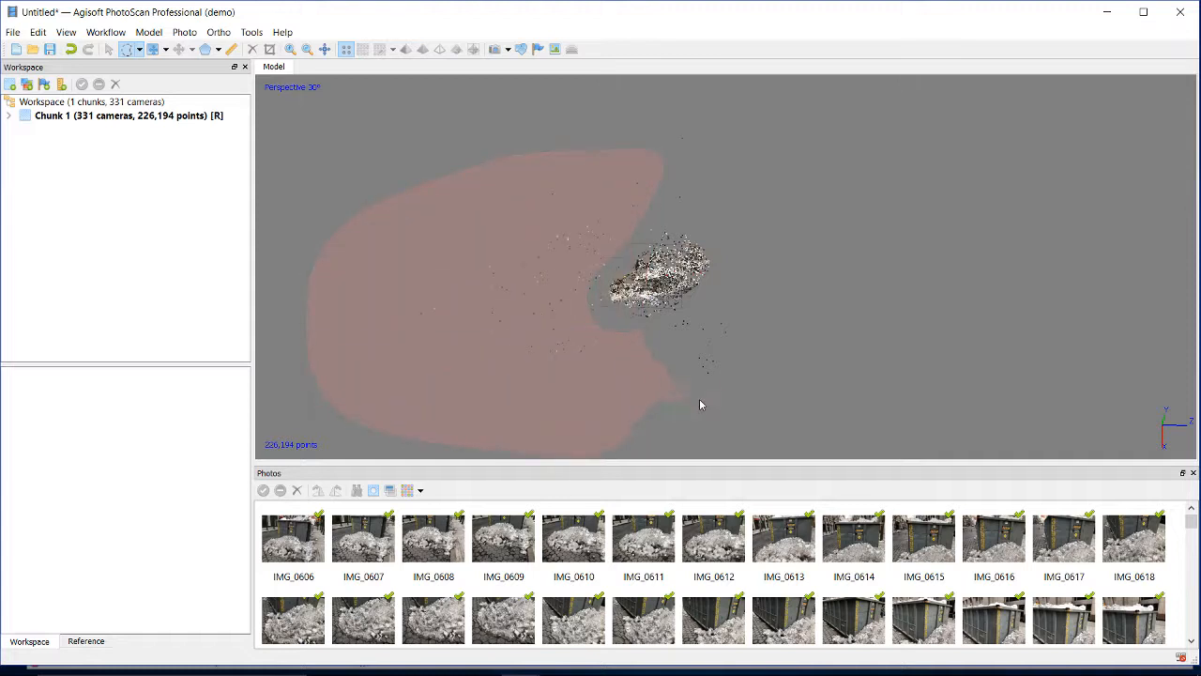
drag(668, 325, 642, 355)
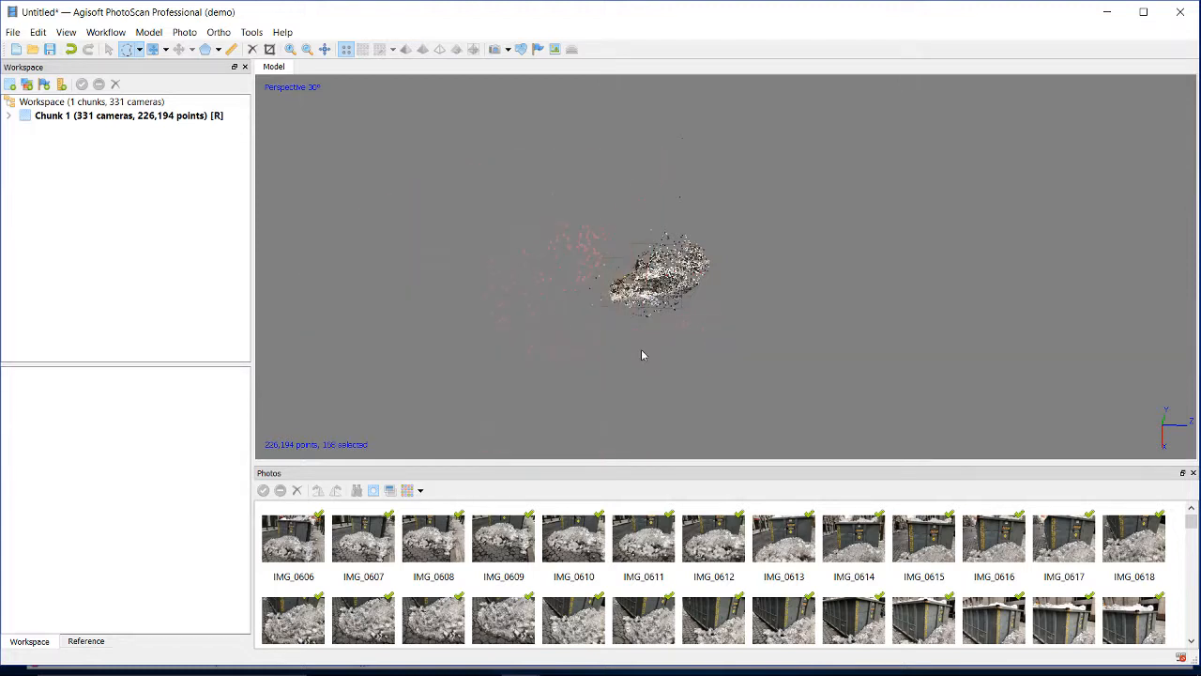
key(Delete)
View the dumpster from its long side and delete the band of background points above and behind it.
right_drag(706, 379, 802, 330)
scroll(759, 310, up, 8)
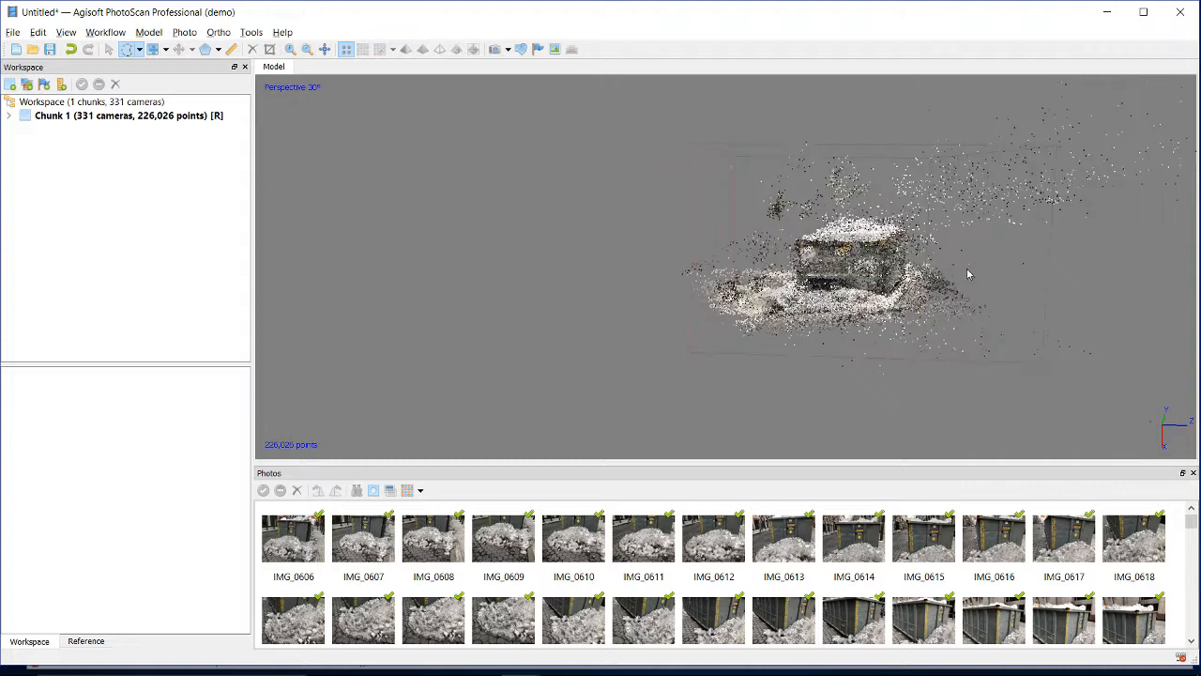
right_drag(970, 274, 895, 269)
mouse_move(849, 155)
mouse_down()
mouse_move(844, 110)
mouse_move(825, 191)
mouse_move(873, 227)
mouse_move(972, 245)
mouse_move(1162, 226)
mouse_move(1162, 32)
mouse_up()
mouse_move(554, 31)
mouse_down()
mouse_move(534, 217)
mouse_move(703, 193)
mouse_move(824, 194)
mouse_up()
key(Delete)
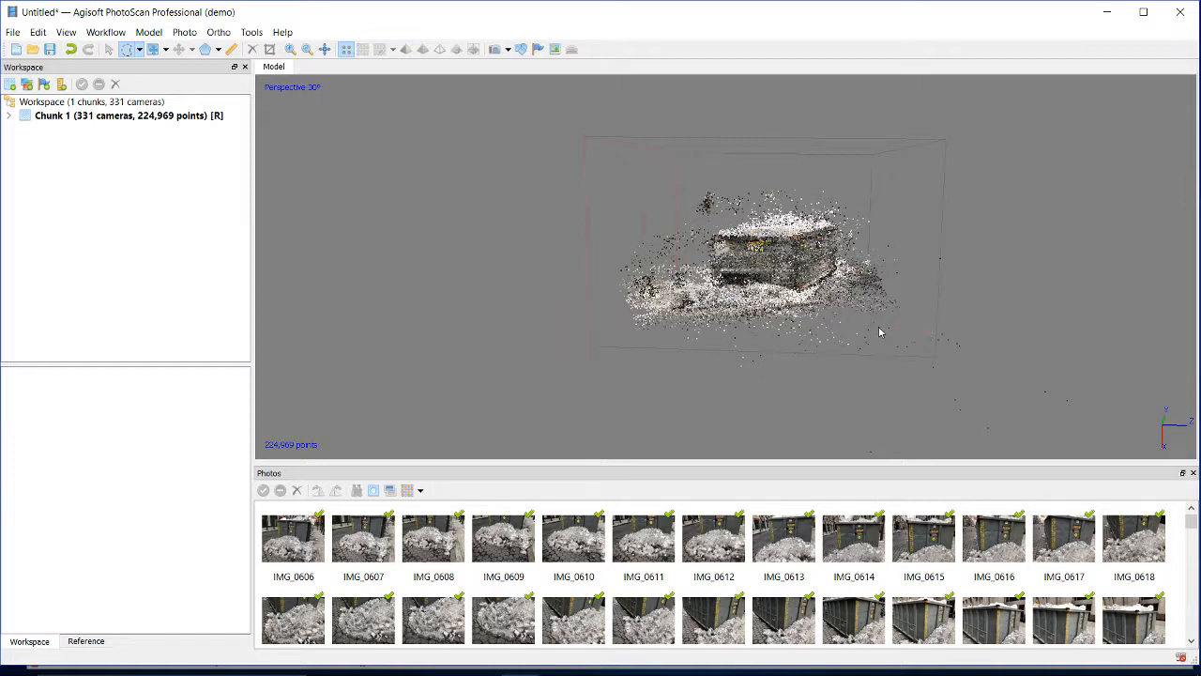
Delete the stray points just below the ground along the dumpster's front edge.
mouse_move(777, 327)
mouse_down()
mouse_move(794, 392)
mouse_move(974, 323)
mouse_up()
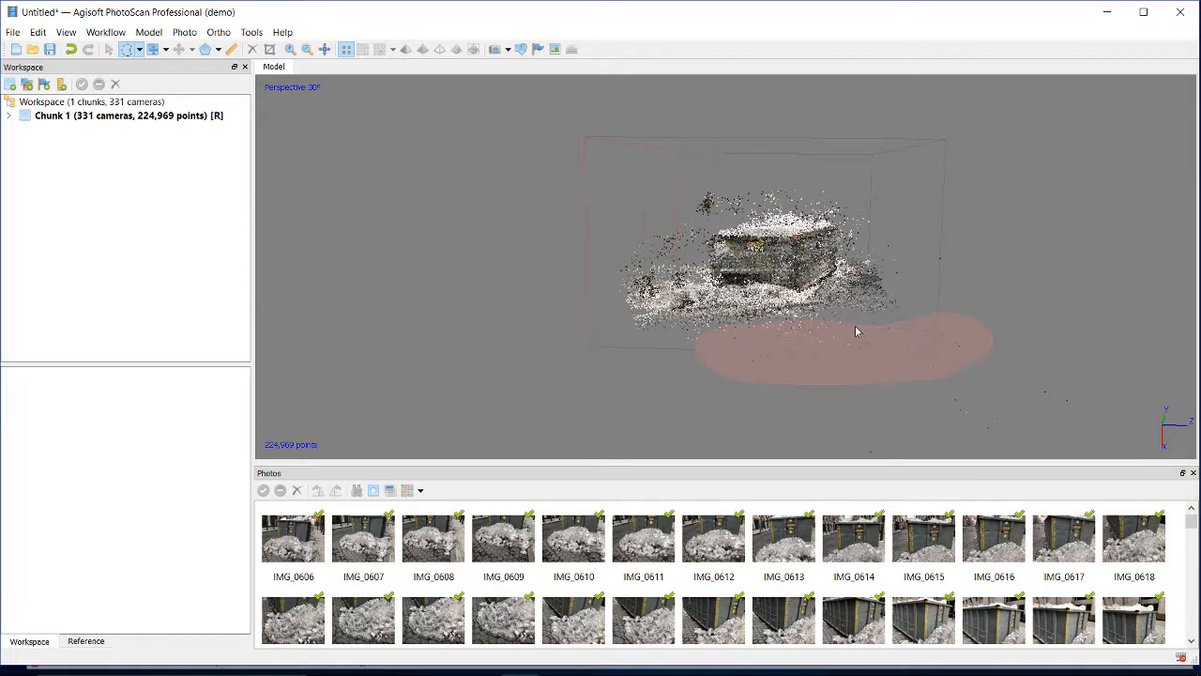
drag(856, 332, 877, 362)
key(Delete)
Delete the sparse outliers floating high to the right of the dumpster's reconstruction region.
scroll(843, 330, down, 5)
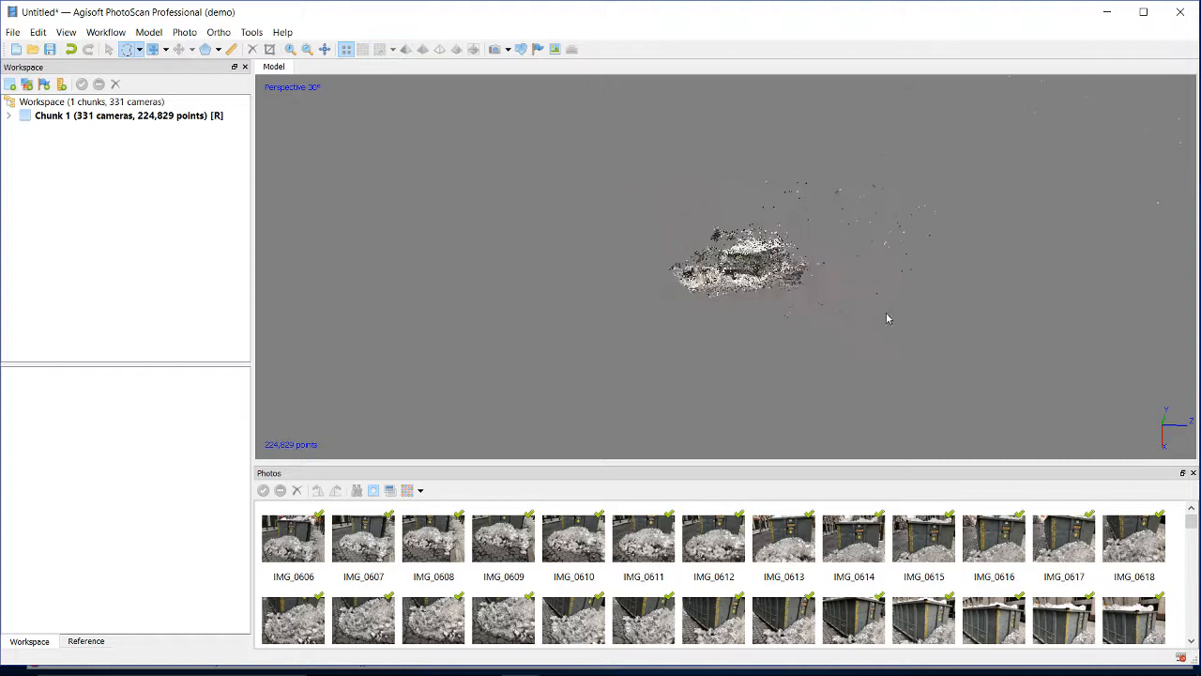
scroll(918, 282, up, 2)
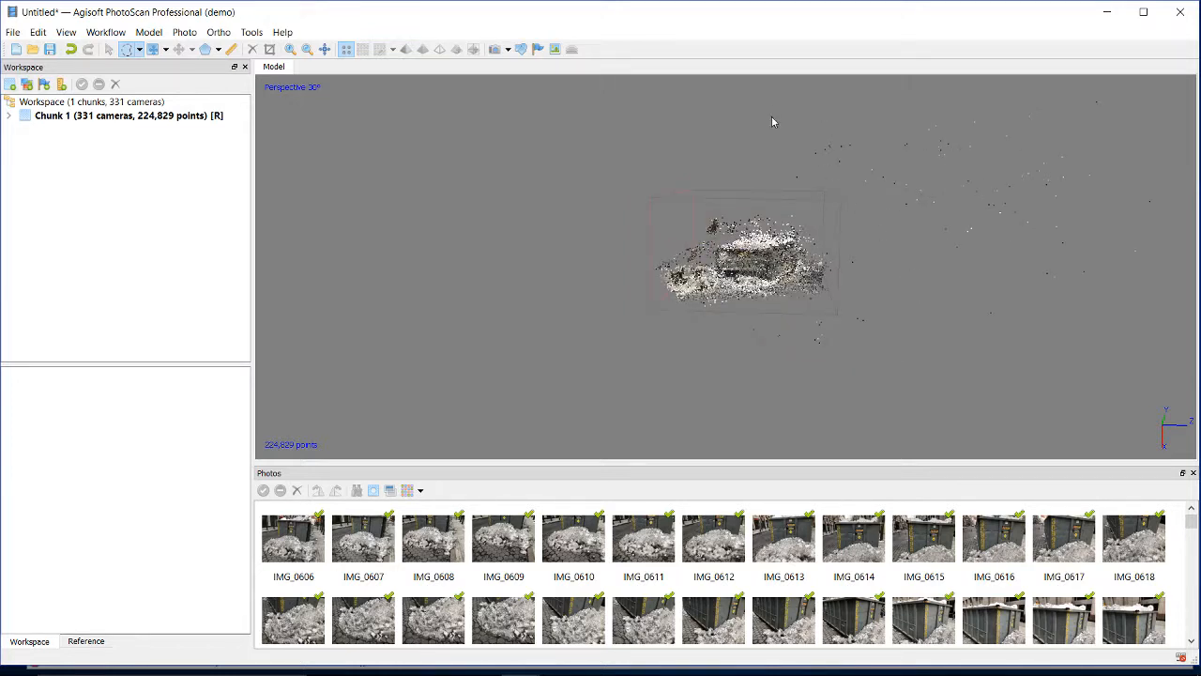
drag(1166, 185, 915, 8)
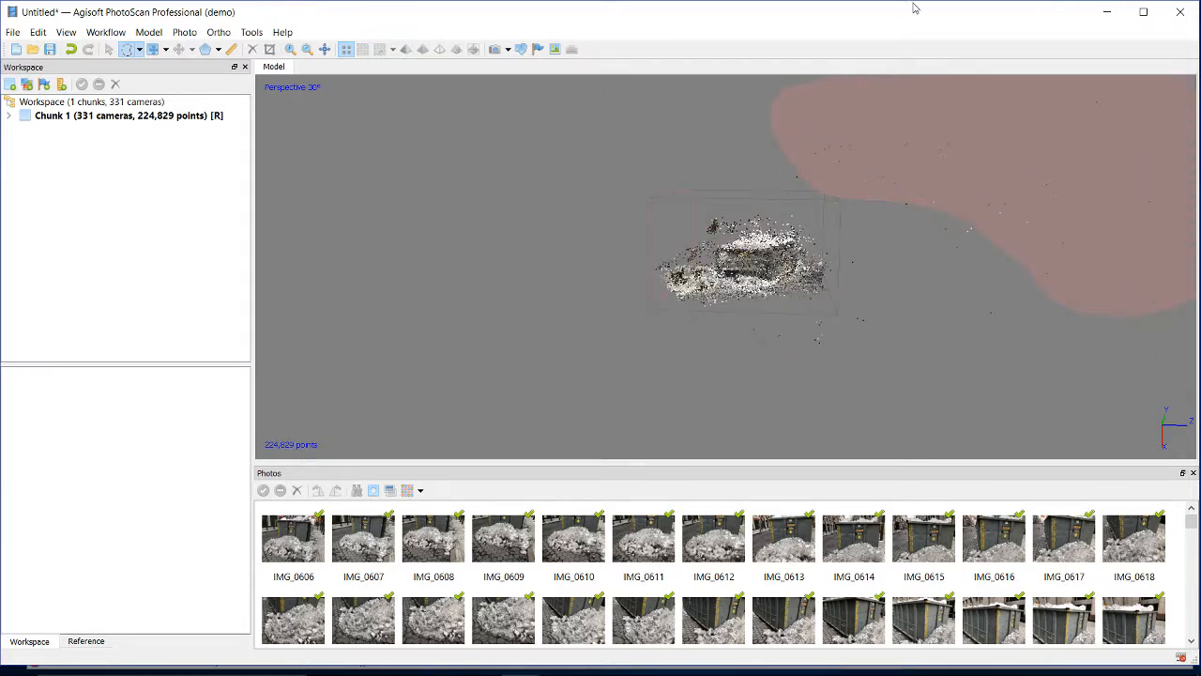
drag(802, 115, 767, 179)
key(Delete)
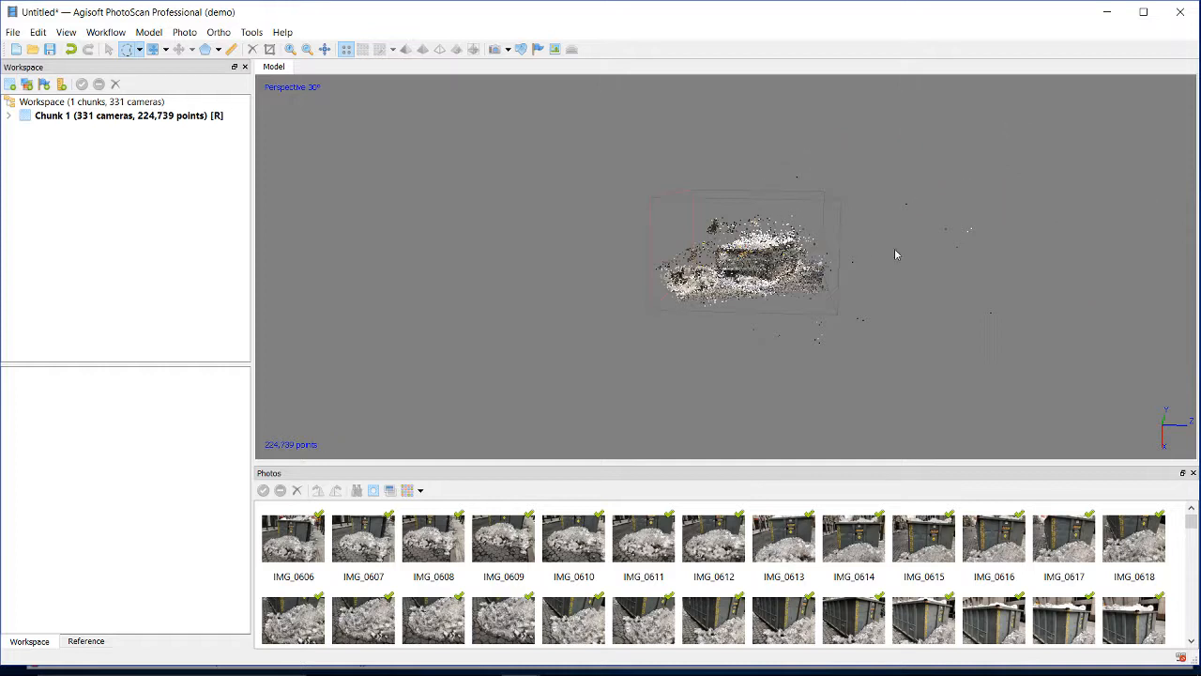
Lasso and delete the scattered outliers just outside the right side of the dumpster's reconstruction region.
scroll(915, 250, down, 2)
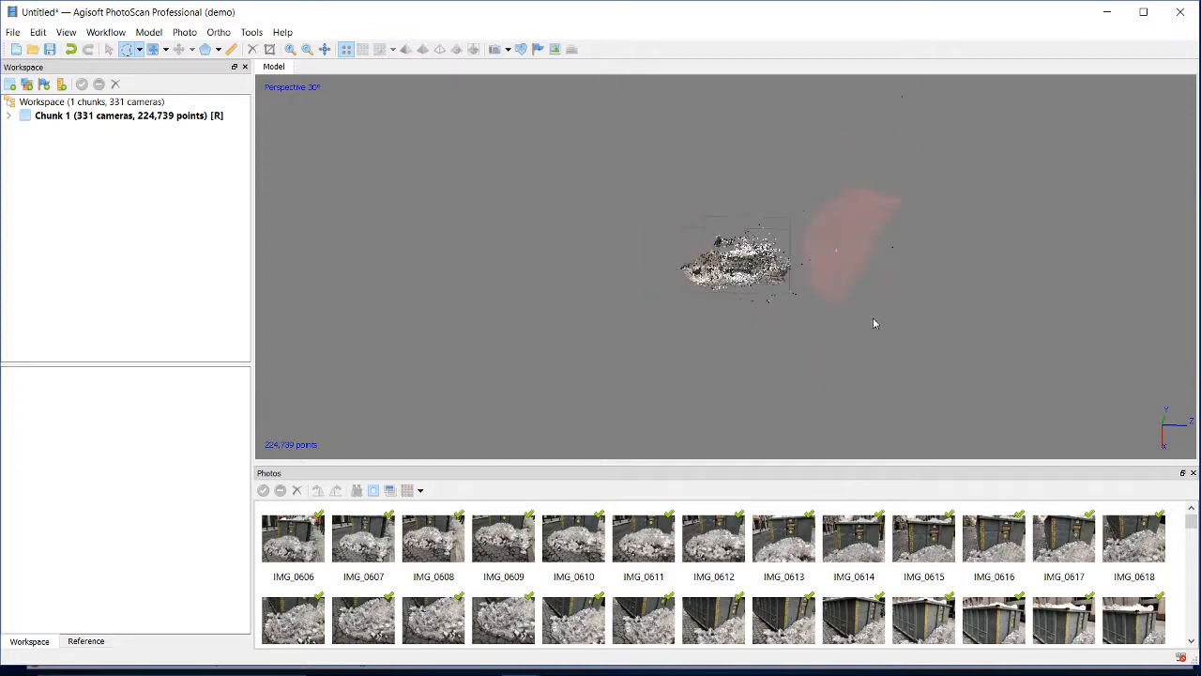
drag(931, 238, 927, 239)
key(Delete)
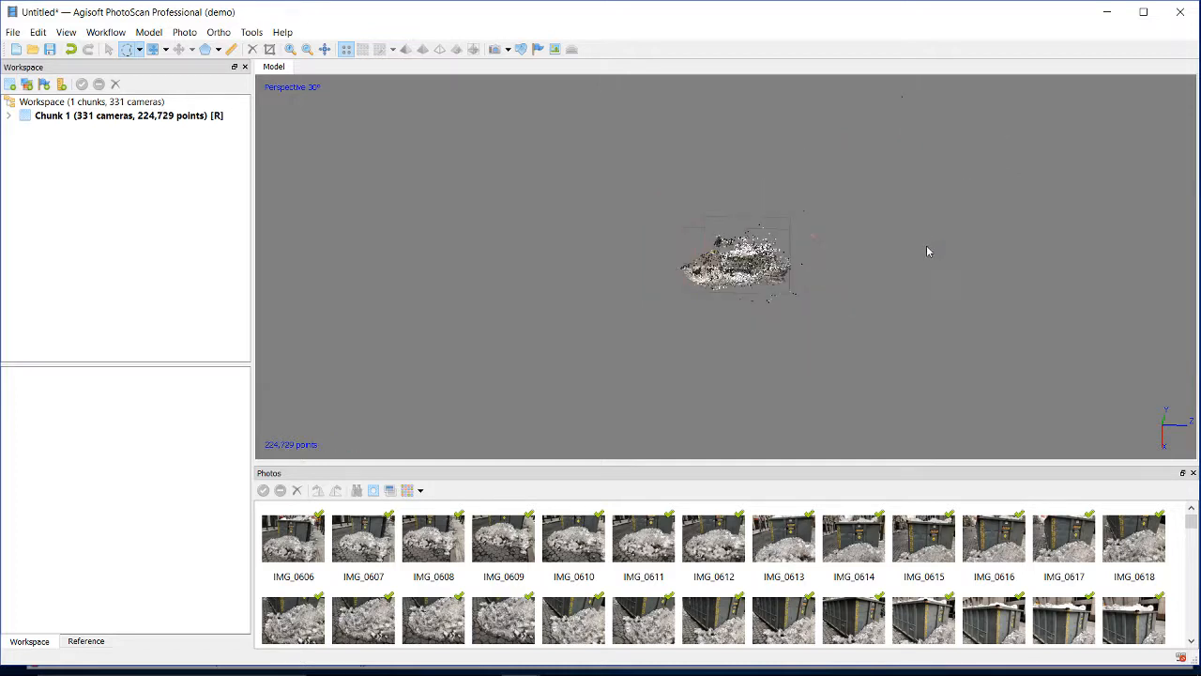
Lasso the wide area surrounding the dumpster from a great distance to catch remaining far-off outliers.
scroll(839, 272, down, 4)
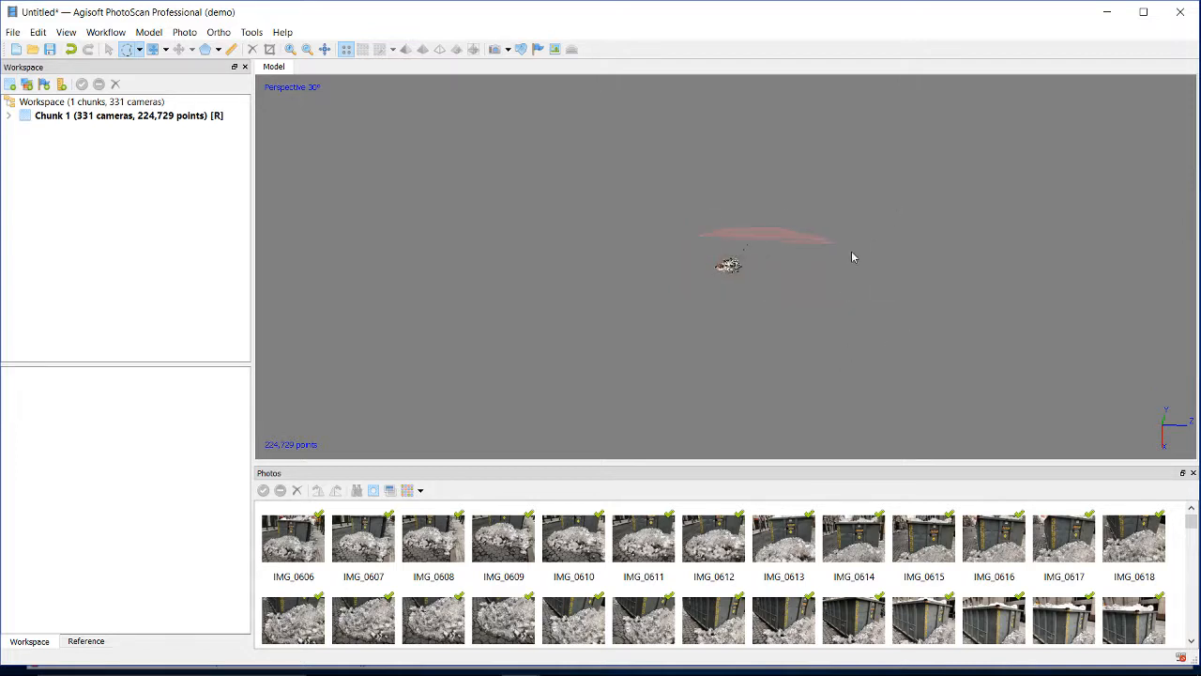
mouse_move(862, 360)
mouse_down()
mouse_move(716, 416)
mouse_move(959, 509)
mouse_move(1132, 141)
mouse_up()
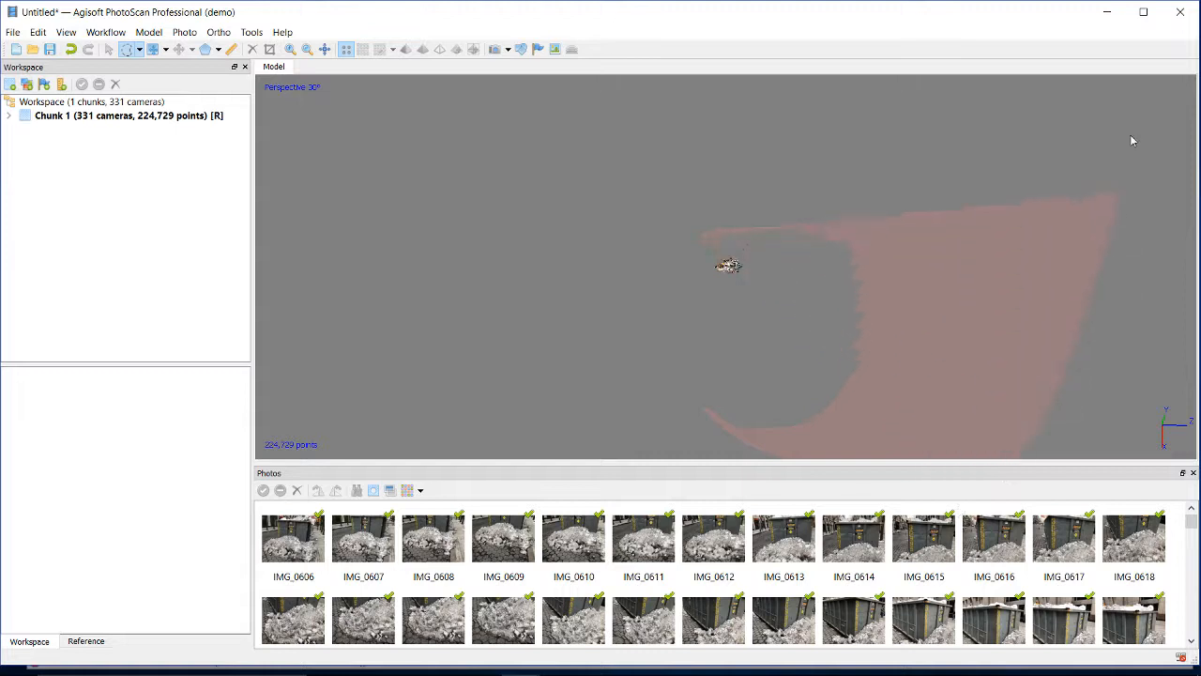
mouse_move(2, 43)
mouse_down()
mouse_move(187, 648)
mouse_move(787, 588)
mouse_up()
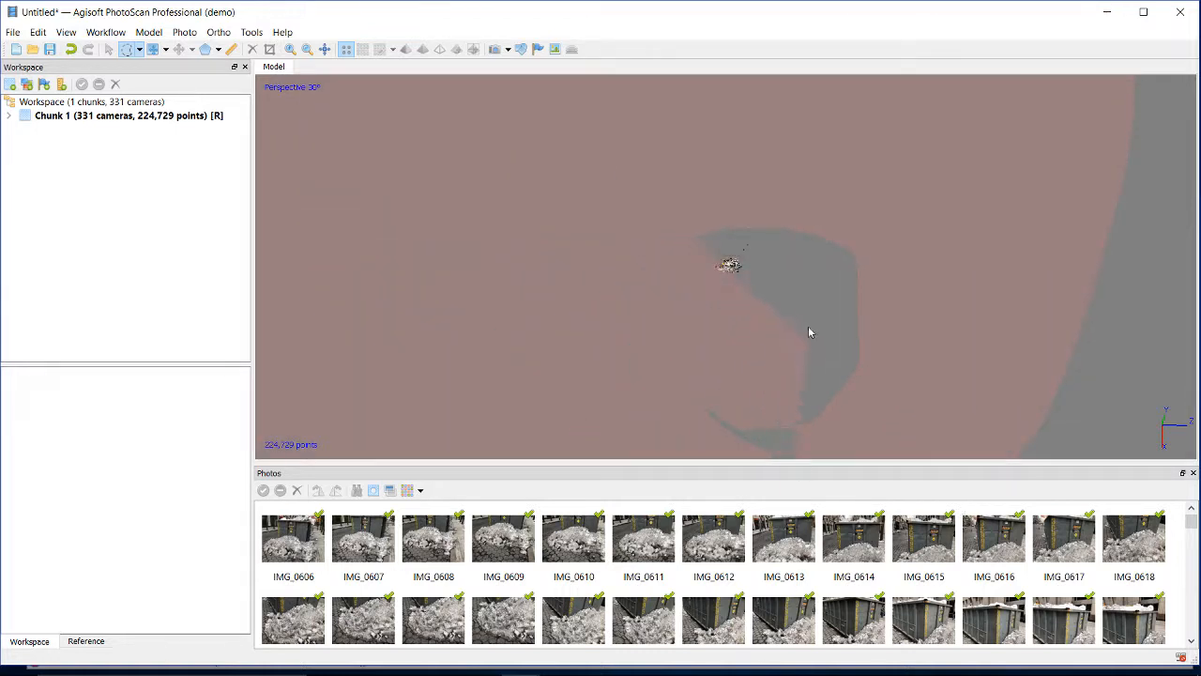
mouse_move(778, 301)
mouse_down()
mouse_move(711, 300)
mouse_move(706, 258)
mouse_move(720, 232)
mouse_move(710, 221)
mouse_up()
Lasso and delete the stray points floating above the dumpster and over the snow to its left.
scroll(720, 387, up, 5)
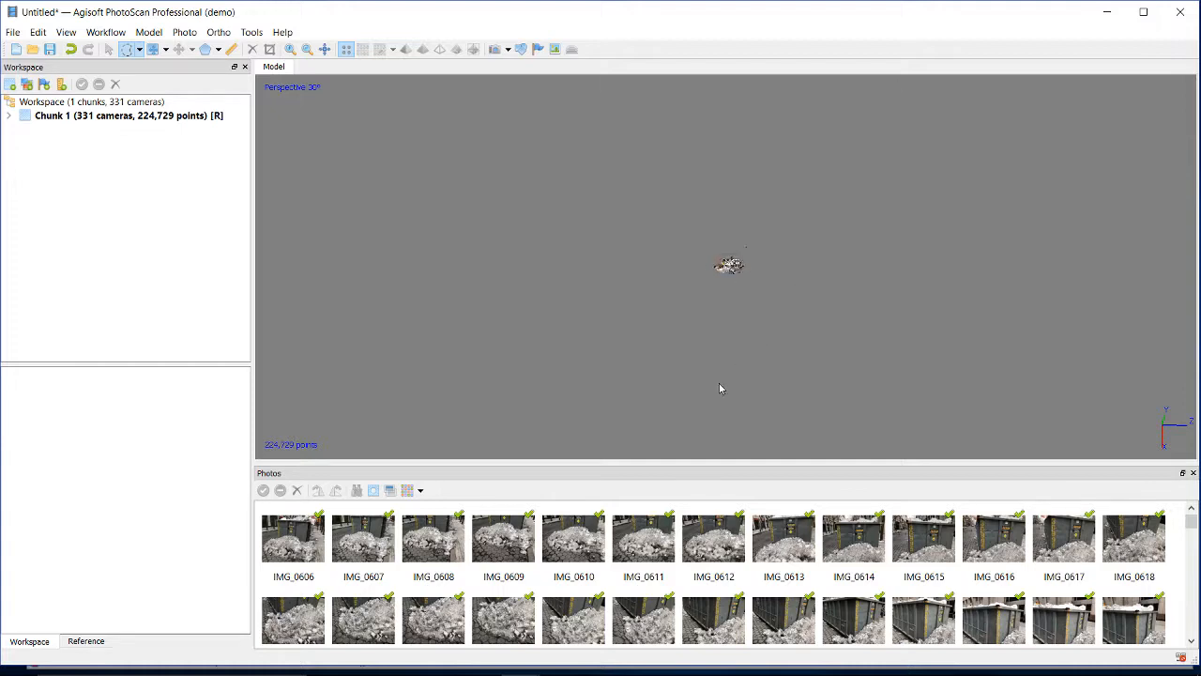
scroll(761, 348, up, 2)
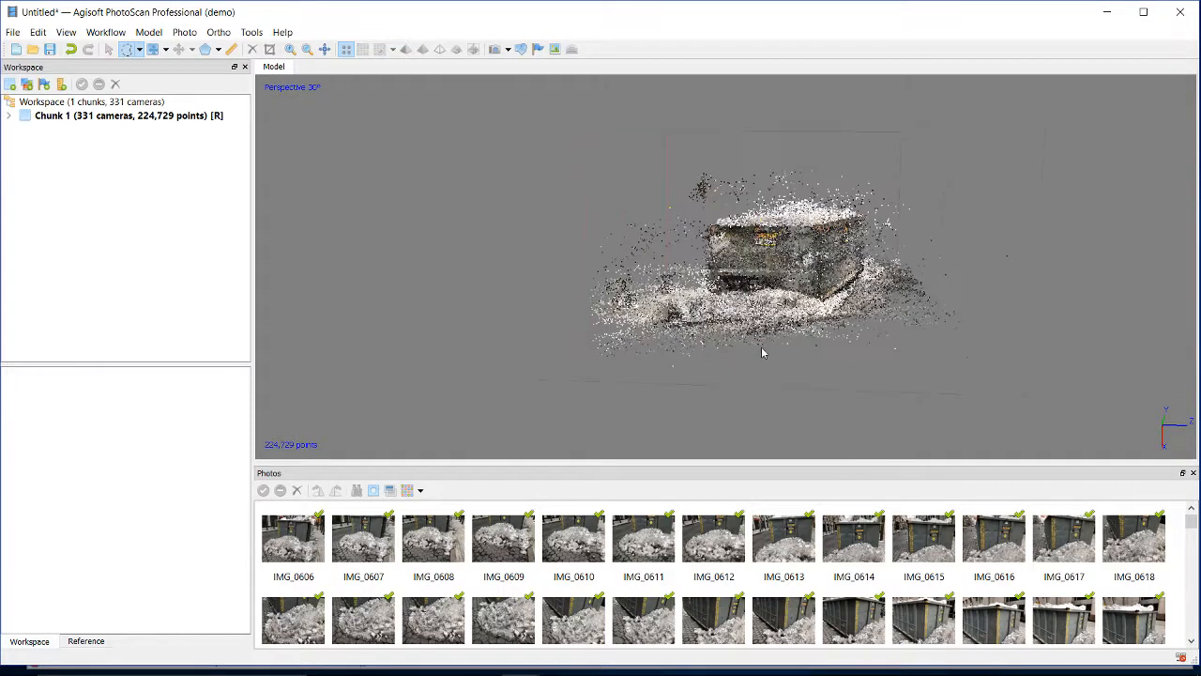
scroll(771, 208, up, 2)
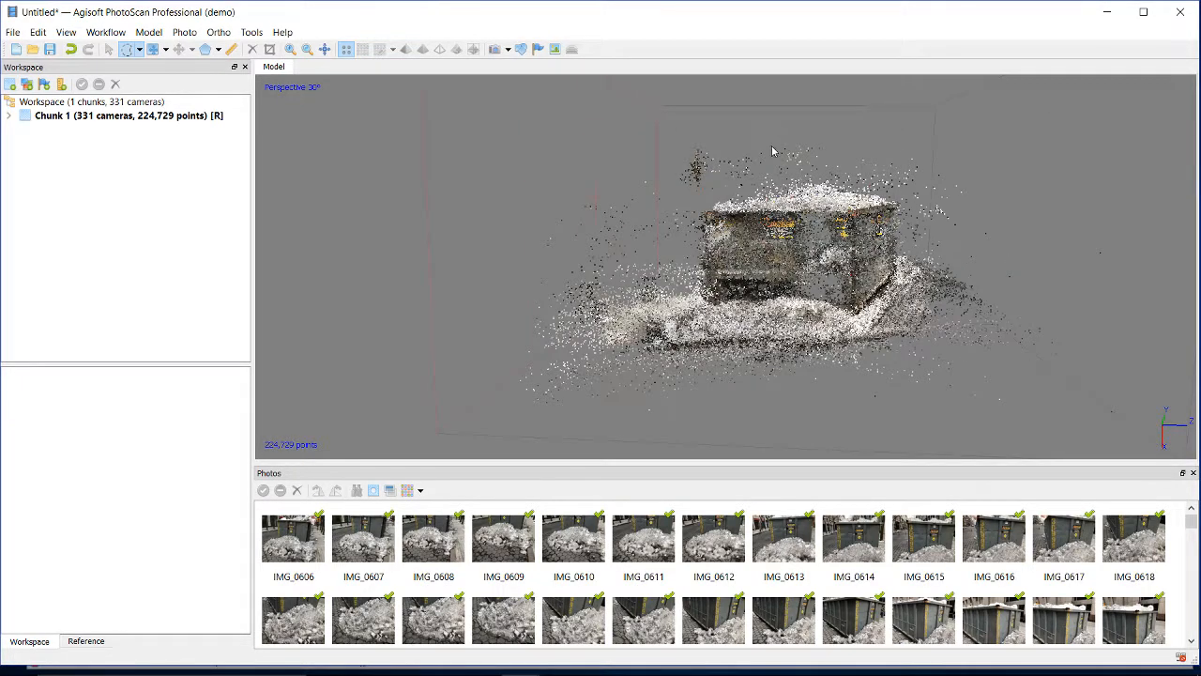
mouse_move(773, 151)
mouse_down()
mouse_move(653, 201)
mouse_move(654, 249)
mouse_move(564, 276)
mouse_move(713, 85)
mouse_move(922, 91)
mouse_move(966, 150)
mouse_move(949, 197)
mouse_move(881, 189)
mouse_up()
mouse_move(807, 170)
mouse_down()
mouse_move(733, 174)
mouse_move(773, 147)
mouse_up()
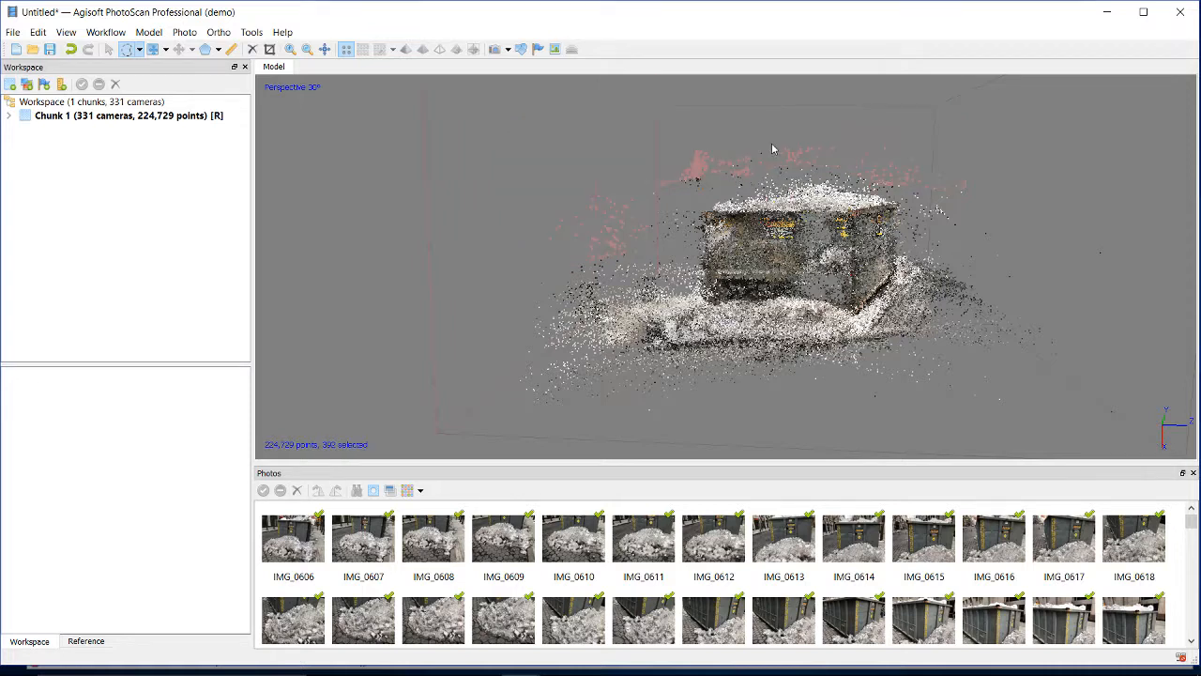
key(Delete)
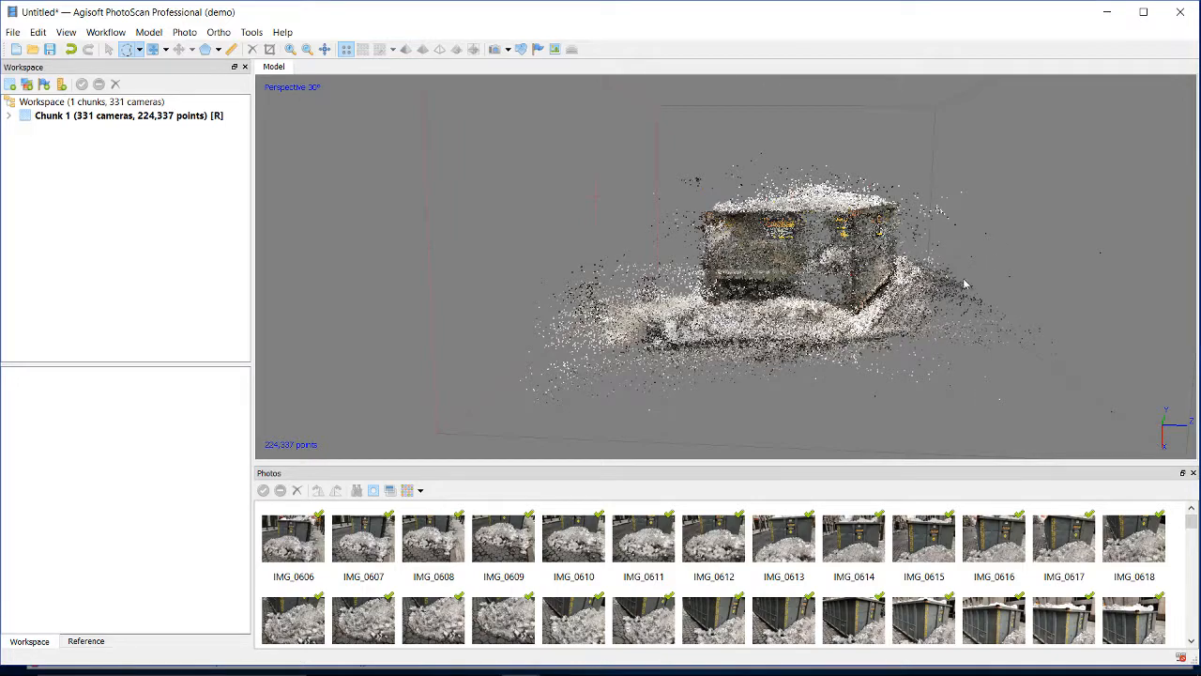
Delete the stray points around the far end of the dumpster and past the edge of its snow.
mouse_move(951, 291)
mouse_down()
mouse_move(751, 324)
mouse_move(599, 324)
mouse_move(580, 262)
mouse_move(535, 272)
mouse_move(615, 264)
mouse_move(658, 219)
mouse_move(556, 182)
mouse_move(549, 191)
mouse_up()
key(Delete)
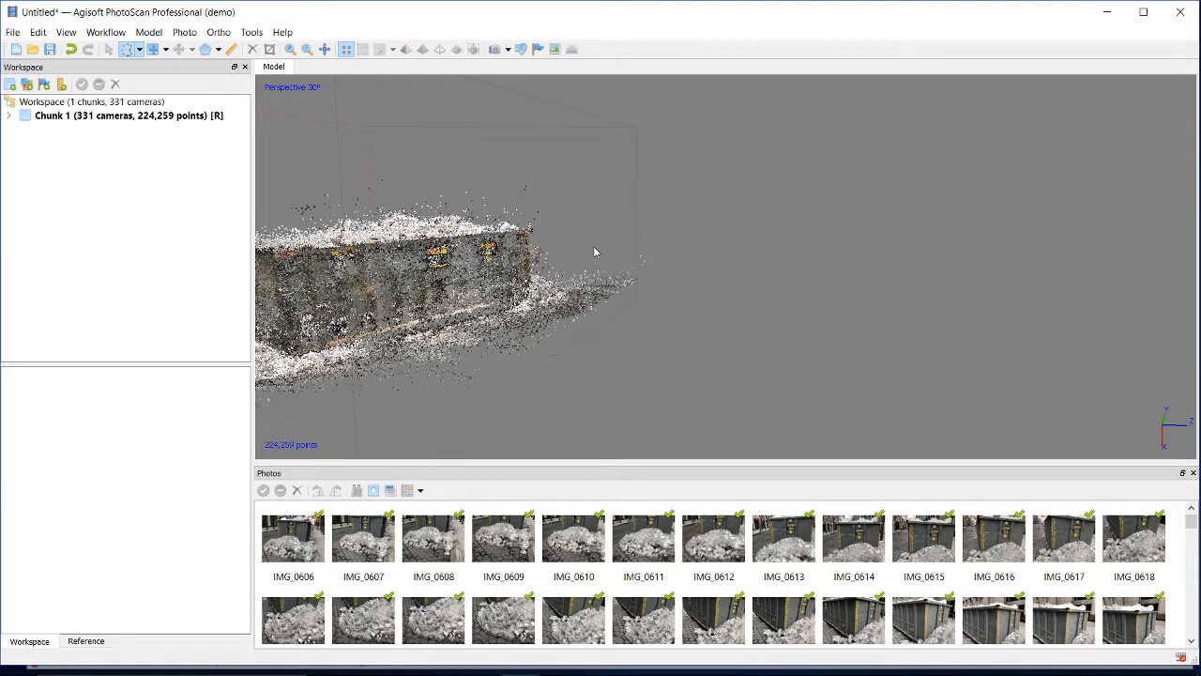
drag(595, 252, 689, 312)
mouse_move(524, 252)
mouse_down()
mouse_move(564, 298)
mouse_move(695, 184)
mouse_move(593, 234)
mouse_up()
key(Delete)
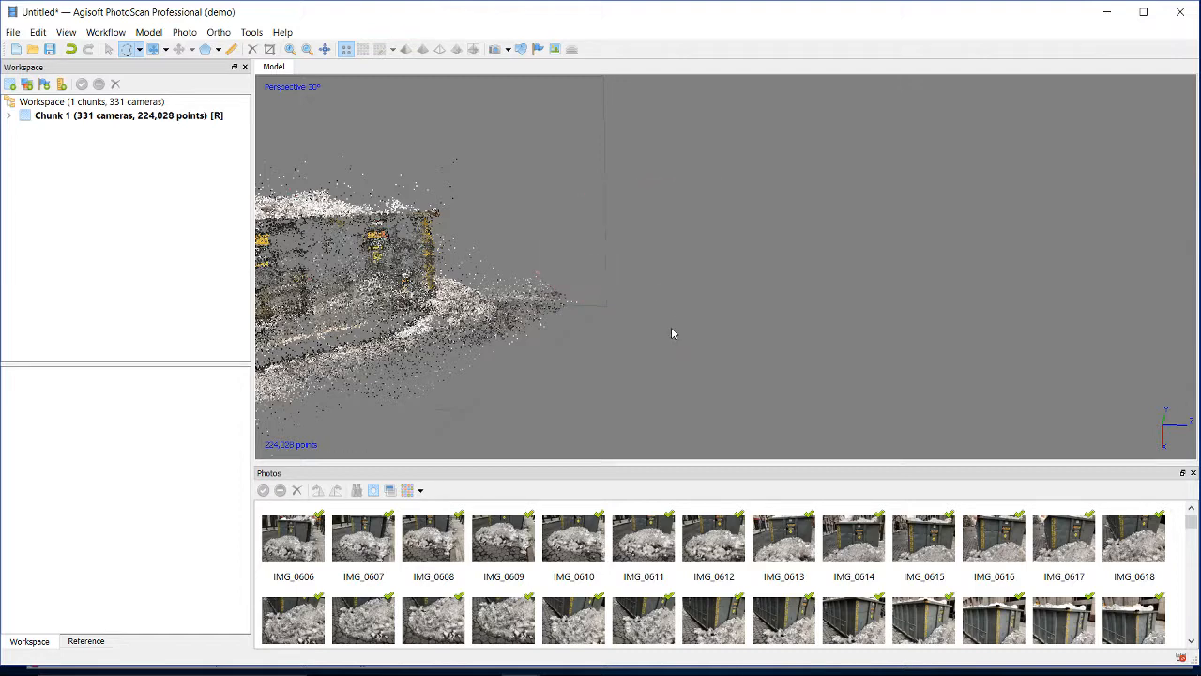
View the dumpster from its short end and delete the stray points floating beside its upper left corner.
drag(579, 251, 843, 211)
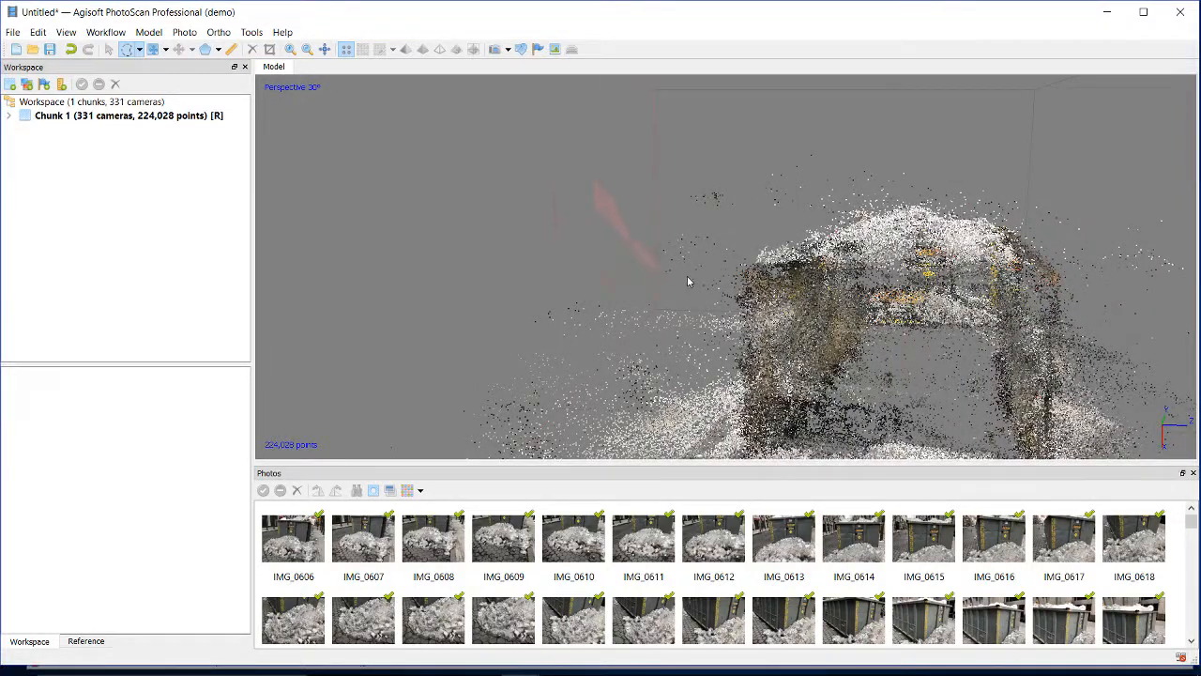
mouse_move(688, 282)
mouse_down()
mouse_move(721, 242)
mouse_move(855, 205)
mouse_move(962, 198)
mouse_move(1004, 208)
mouse_move(1082, 266)
mouse_move(1192, 301)
mouse_move(1032, 89)
mouse_move(584, 164)
mouse_move(582, 213)
mouse_up()
key(Delete)
Delete the stray points floating above the snow pile beside the dumpster's left corner post.
scroll(916, 361, down, 3)
right_drag(758, 396, 950, 307)
scroll(840, 296, up, 5)
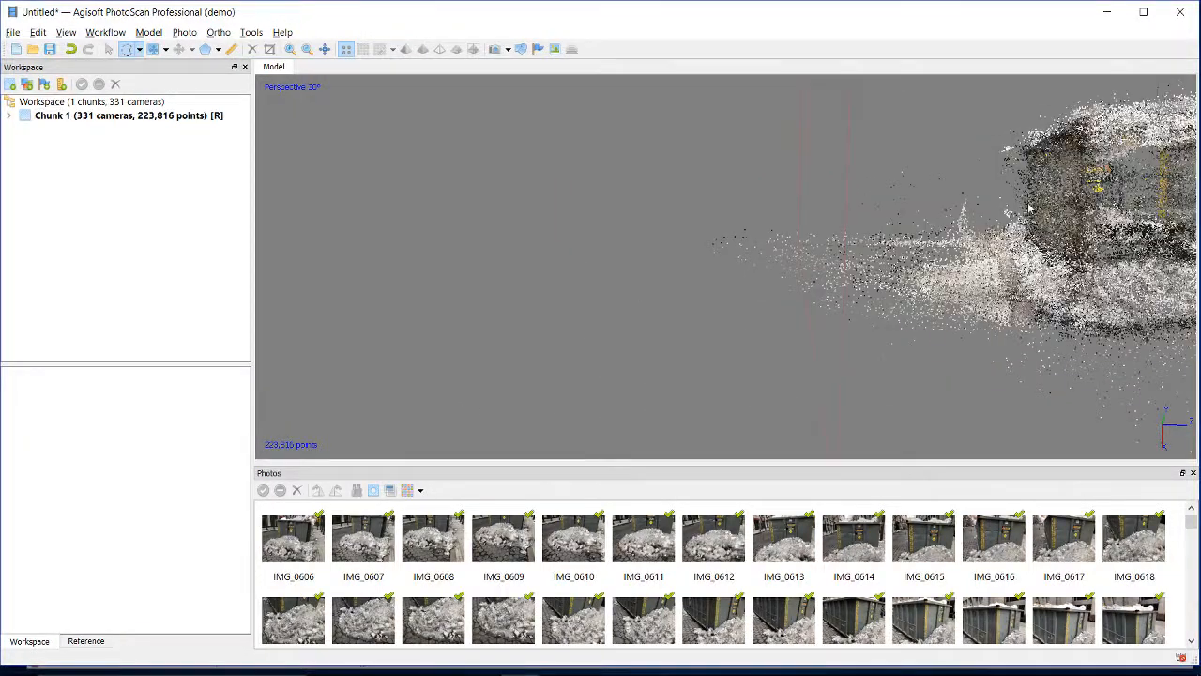
drag(868, 249, 858, 238)
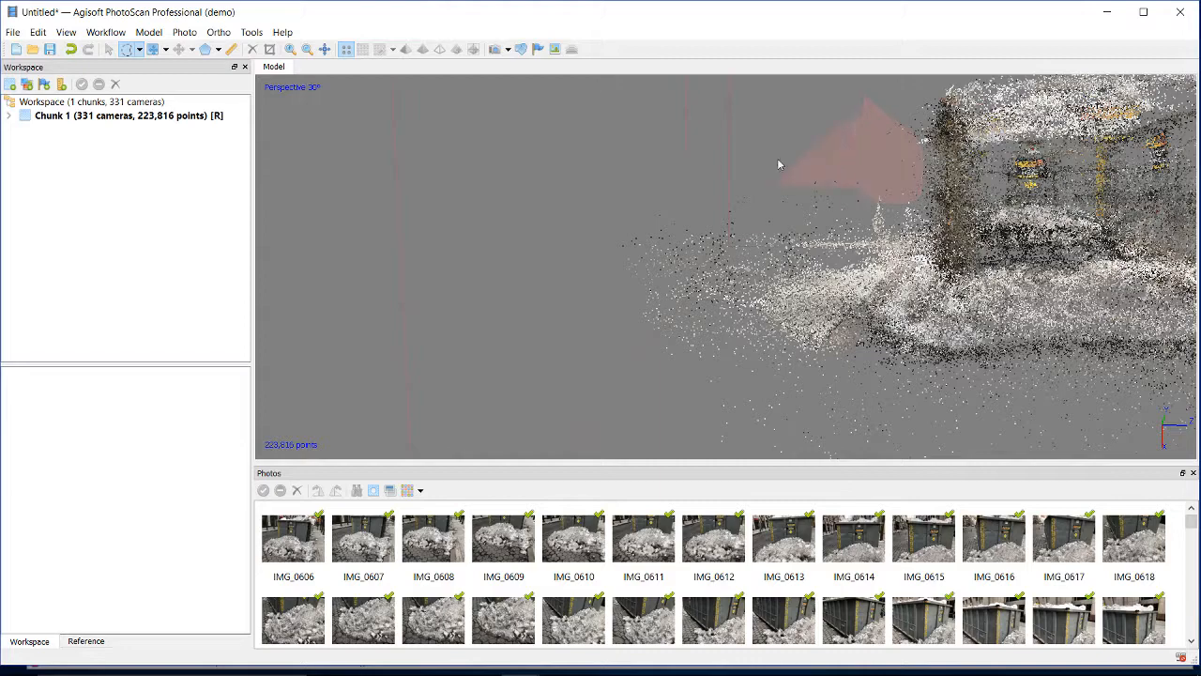
drag(915, 114, 918, 162)
middle_drag(1005, 202, 887, 190)
click(848, 167)
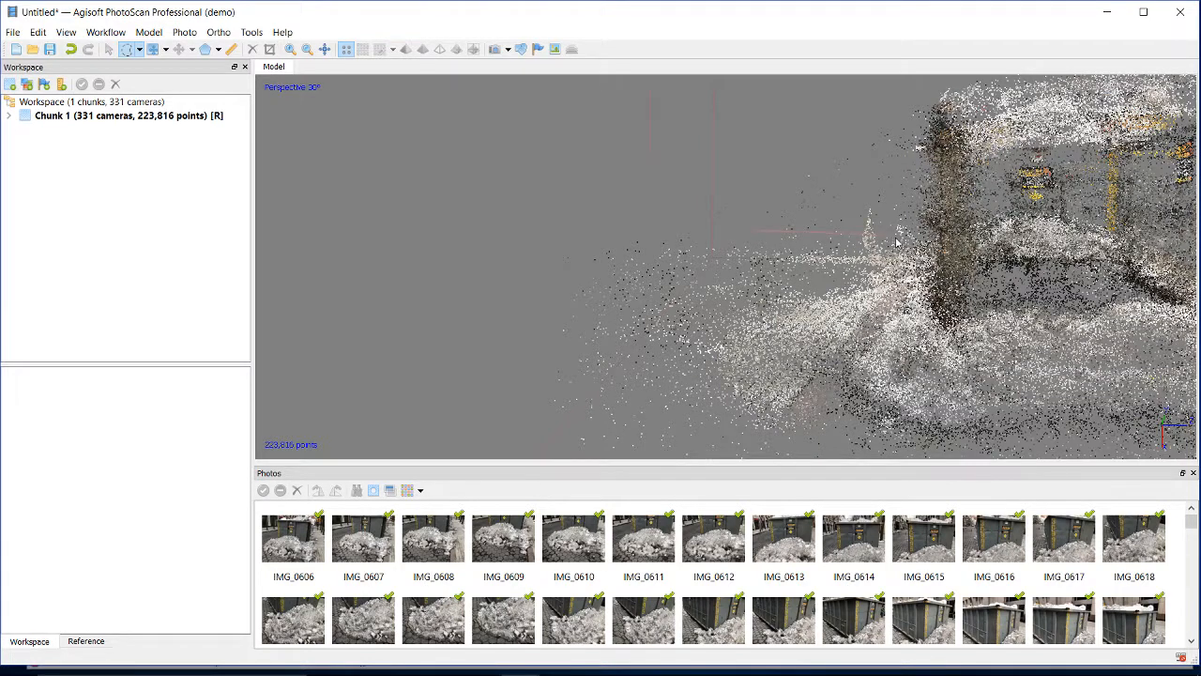
mouse_move(897, 245)
mouse_down()
mouse_move(912, 127)
mouse_move(805, 94)
mouse_move(698, 197)
mouse_move(730, 227)
mouse_up()
Delete the stray points beside the dumpster's right wall and above its far upper corner.
drag(1049, 268, 828, 293)
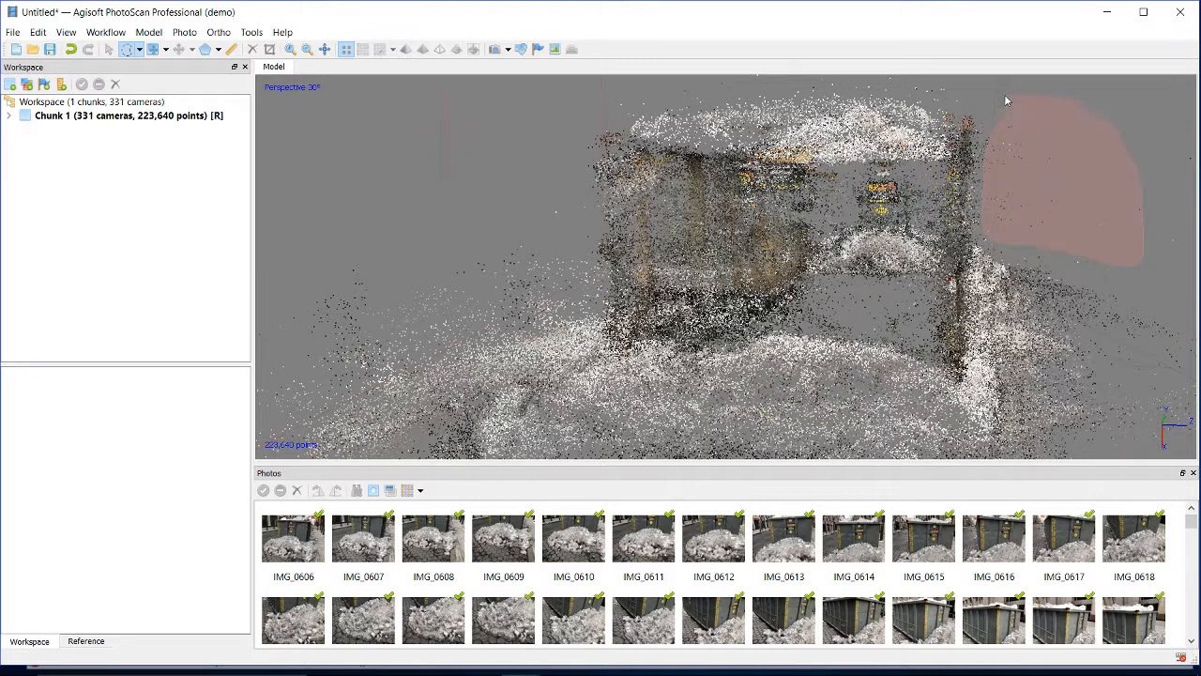
drag(998, 138, 998, 142)
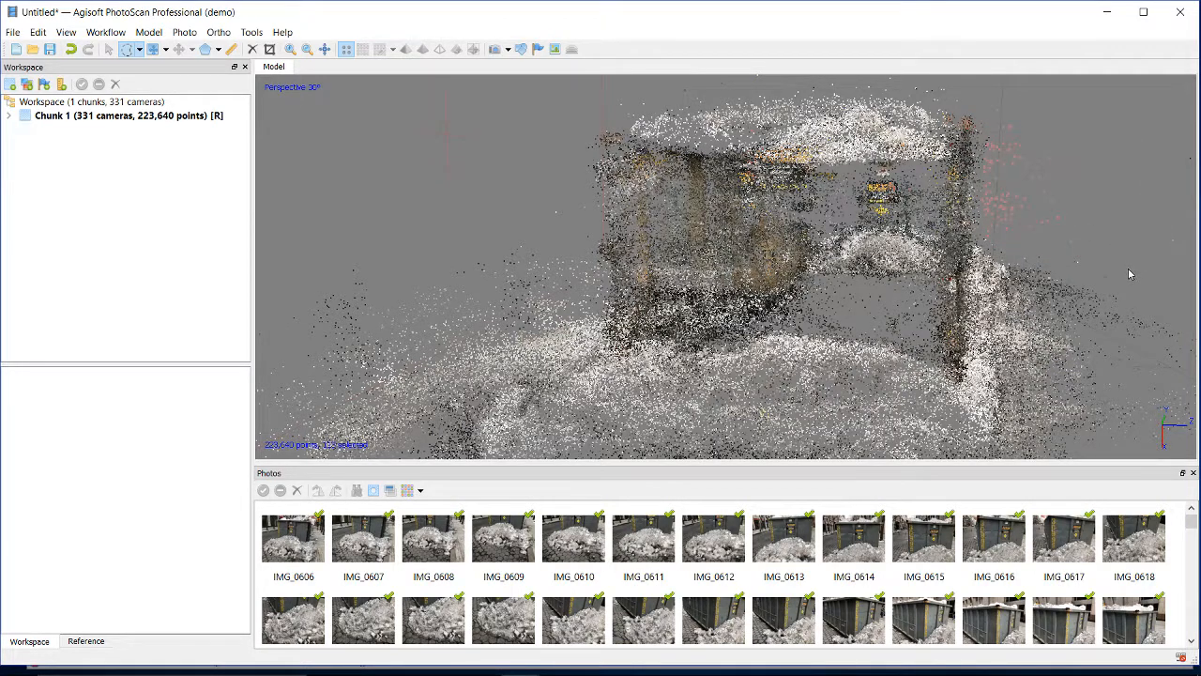
key(Delete)
middle_drag(1045, 344, 864, 310)
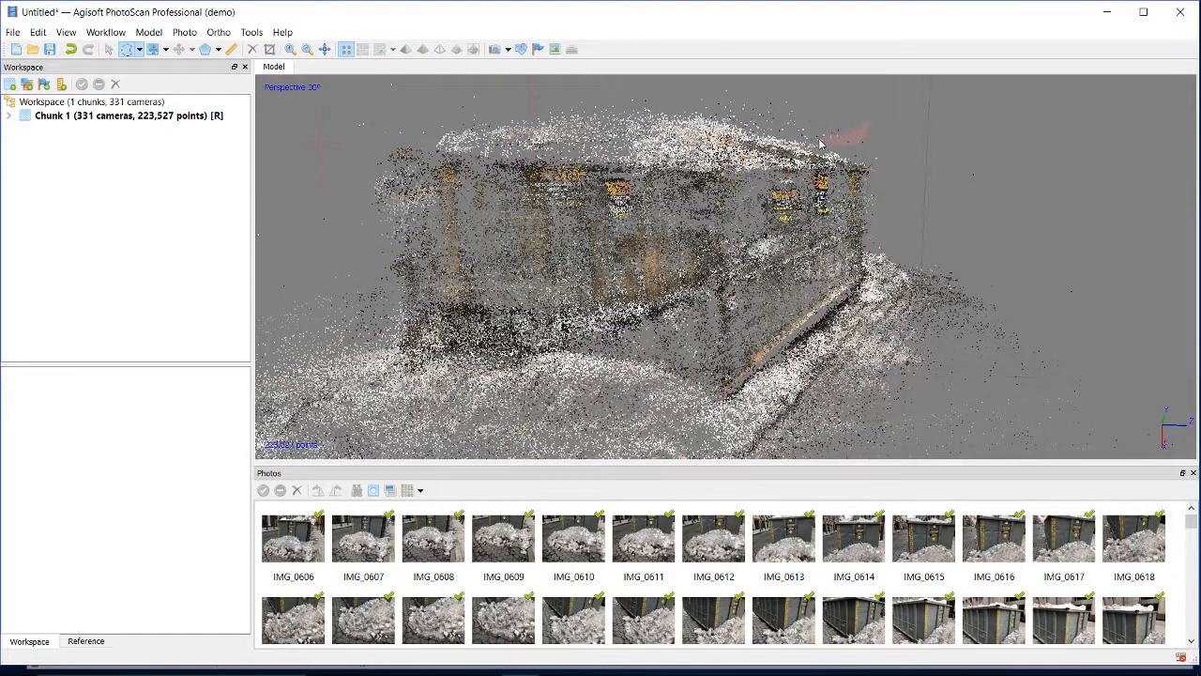
mouse_move(787, 138)
mouse_down()
mouse_move(692, 106)
mouse_move(796, 72)
mouse_move(868, 128)
mouse_up()
key(Delete)
Lasso and delete the sparse ground points beyond the snow edge to the right of the dumpster.
mouse_move(945, 313)
mouse_down()
mouse_move(939, 376)
mouse_move(901, 442)
mouse_move(957, 413)
mouse_move(1174, 432)
mouse_up()
mouse_move(1190, 208)
mouse_down()
mouse_move(1022, 183)
mouse_move(957, 287)
mouse_move(967, 304)
mouse_up()
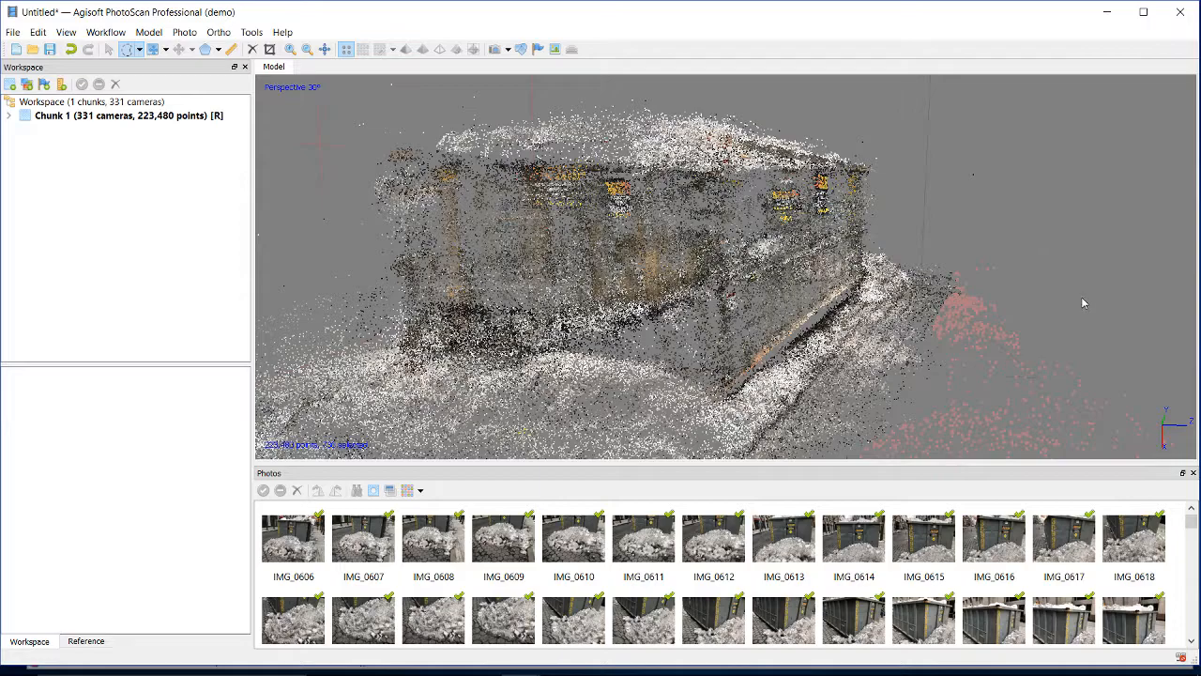
key(Delete)
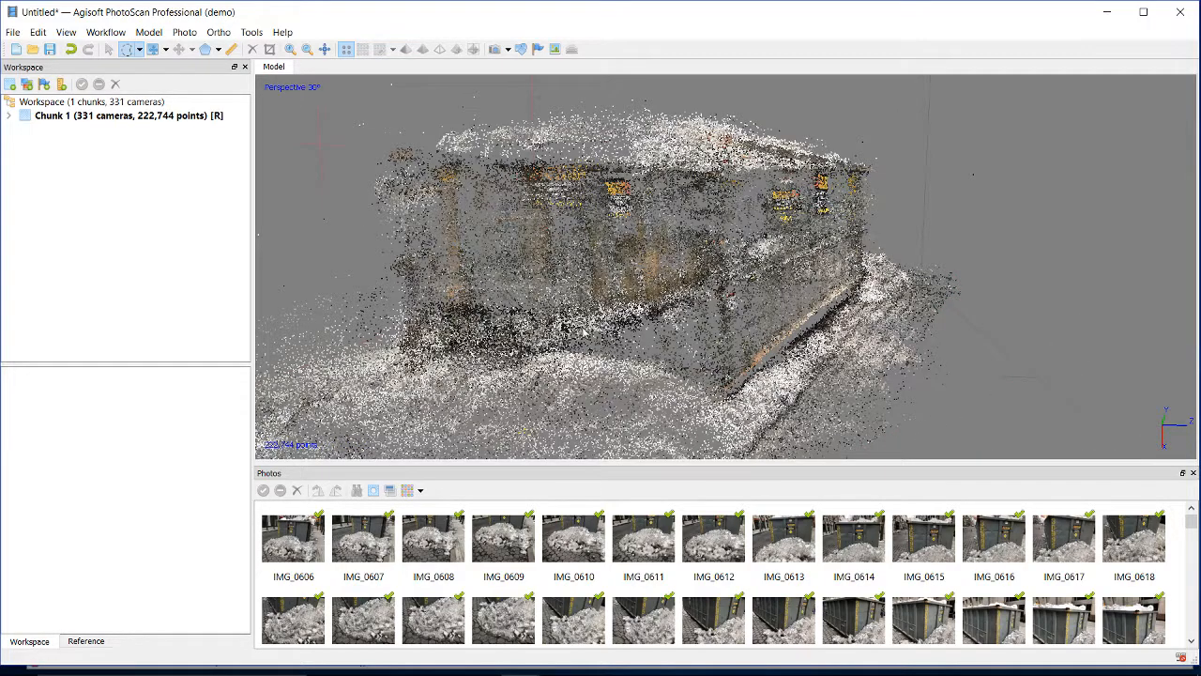
Delete the scattered points around the outer left end of the snow pile and below the ground.
middle_drag(274, 380, 925, 242)
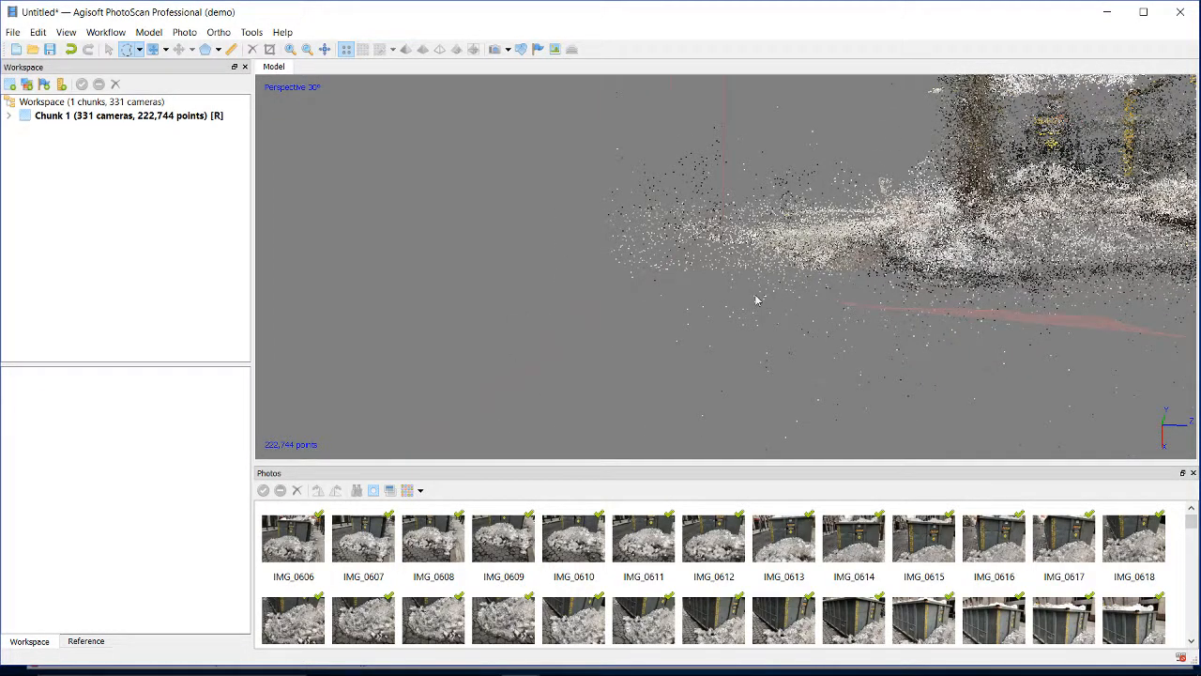
mouse_move(699, 277)
mouse_down()
mouse_move(719, 215)
mouse_move(854, 193)
mouse_move(879, 144)
mouse_move(787, 77)
mouse_move(467, 198)
mouse_move(474, 422)
mouse_move(1173, 436)
mouse_move(1186, 342)
mouse_move(1172, 334)
mouse_up()
key(Delete)
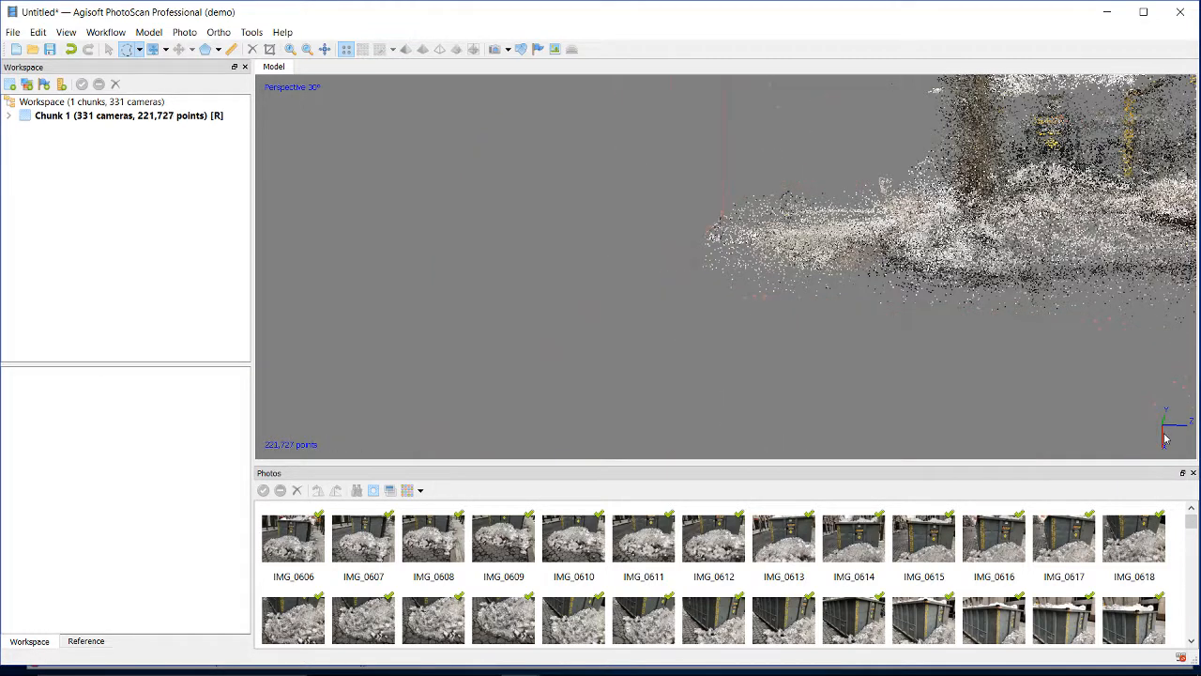
Delete the remaining sparse outliers to the right of the dumpster, past the end of the snow.
scroll(1031, 399, down, 4)
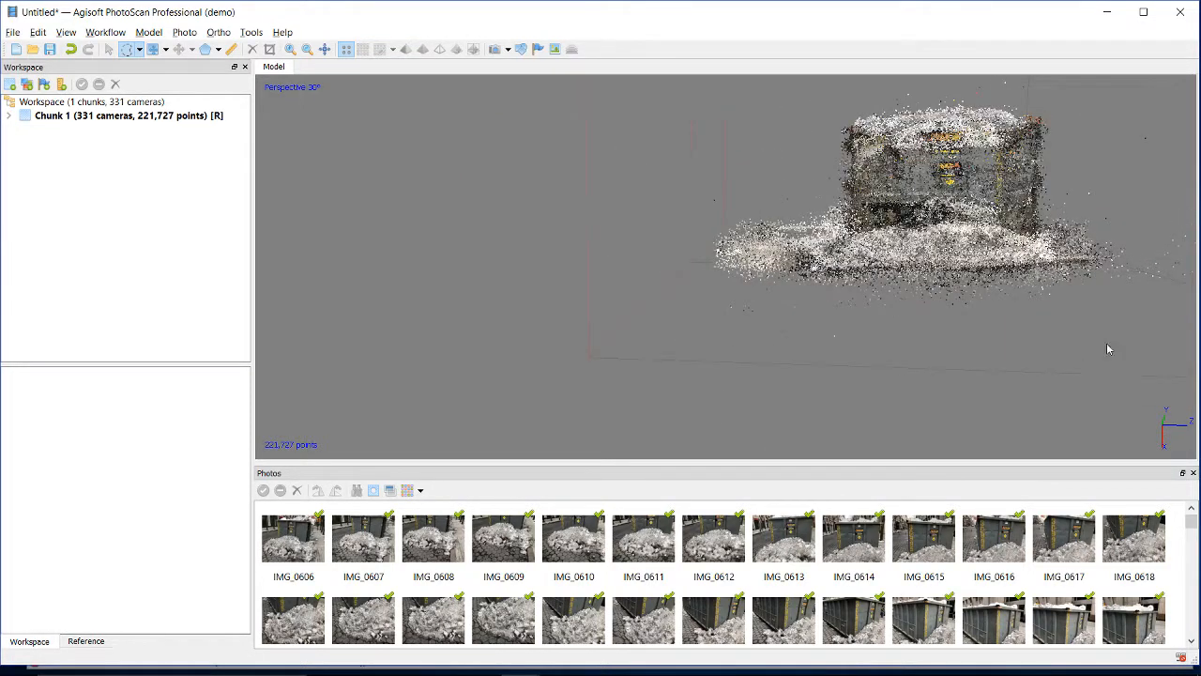
middle_drag(1106, 344, 1083, 351)
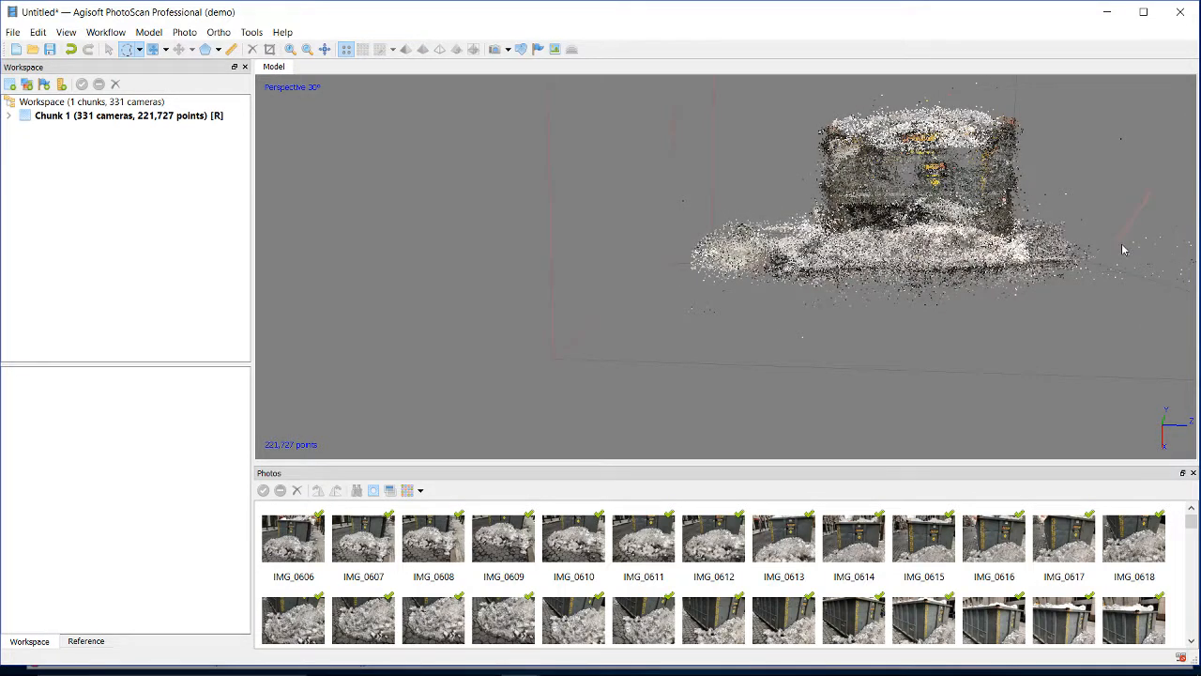
drag(1096, 317, 1199, 241)
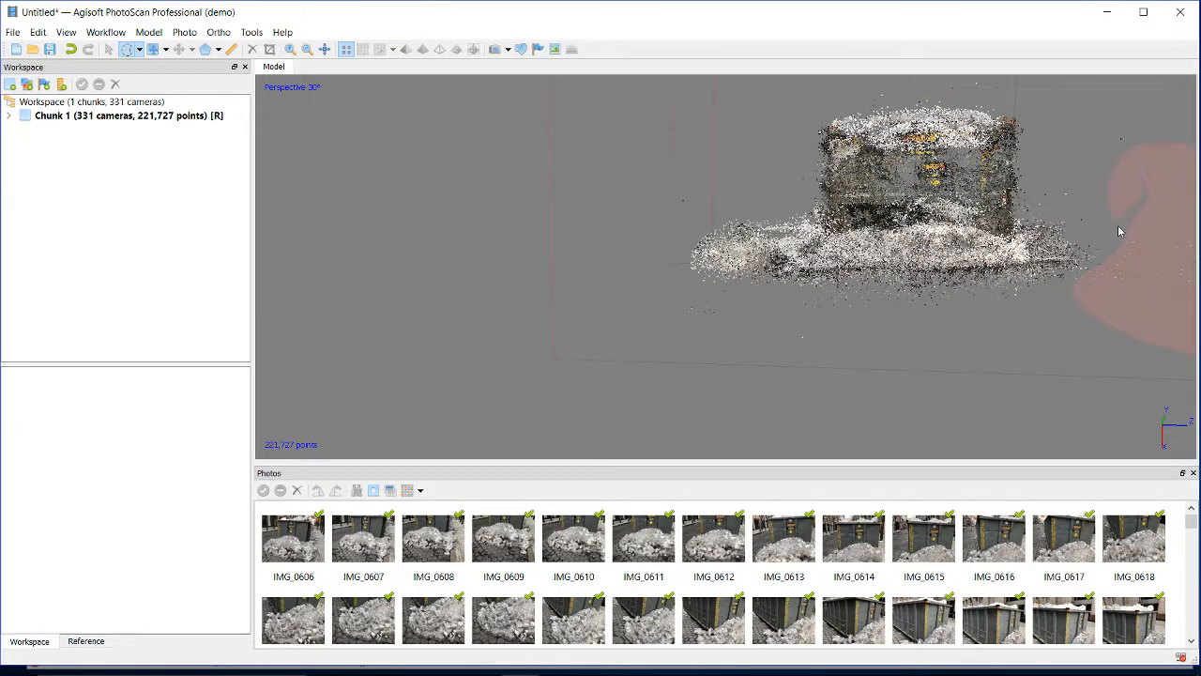
key(Delete)
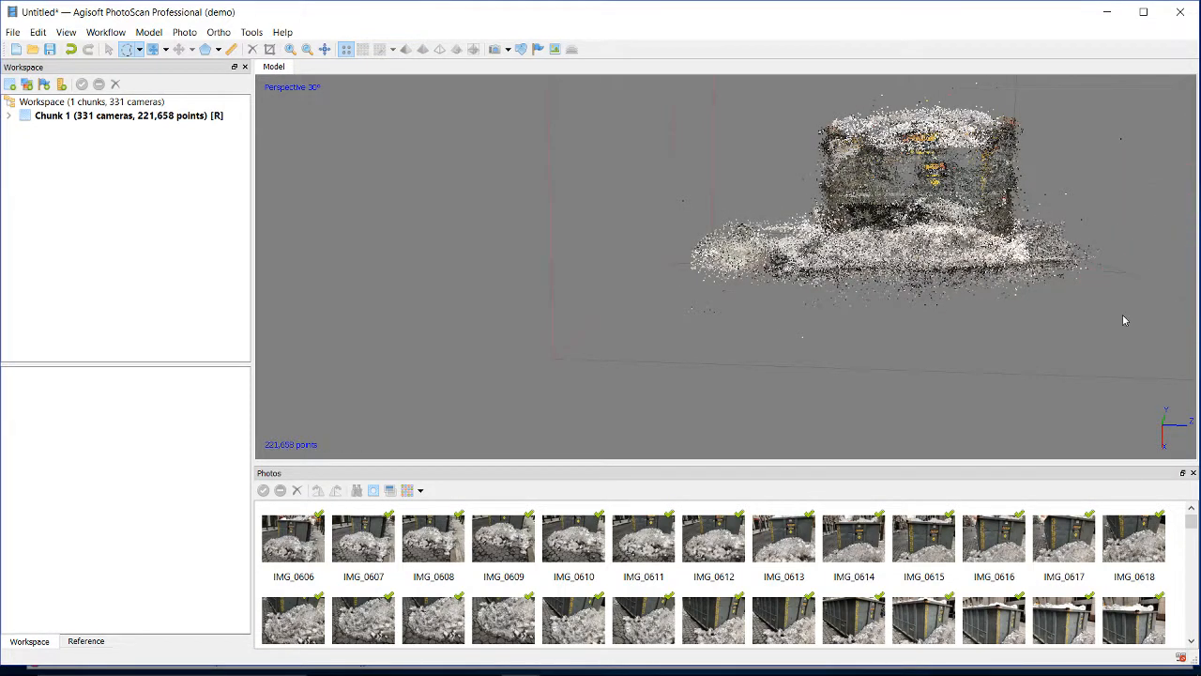
middle_drag(1082, 346, 931, 317)
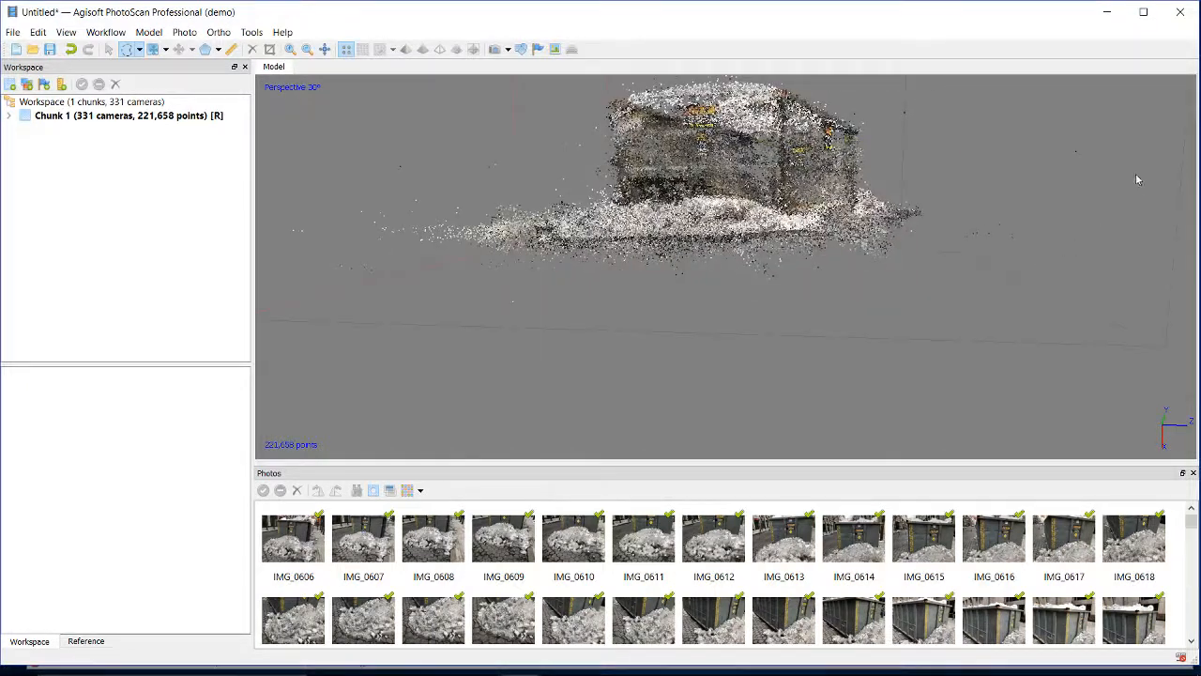
mouse_move(939, 242)
mouse_down()
mouse_move(1146, 178)
mouse_move(1131, 216)
mouse_up()
key(Delete)
Lasso and delete the stray points above, below and beyond the left tip of the snow pile.
mouse_move(378, 251)
mouse_down()
mouse_move(467, 271)
mouse_move(595, 276)
mouse_move(475, 410)
mouse_move(185, 233)
mouse_move(456, 118)
mouse_move(587, 131)
mouse_up()
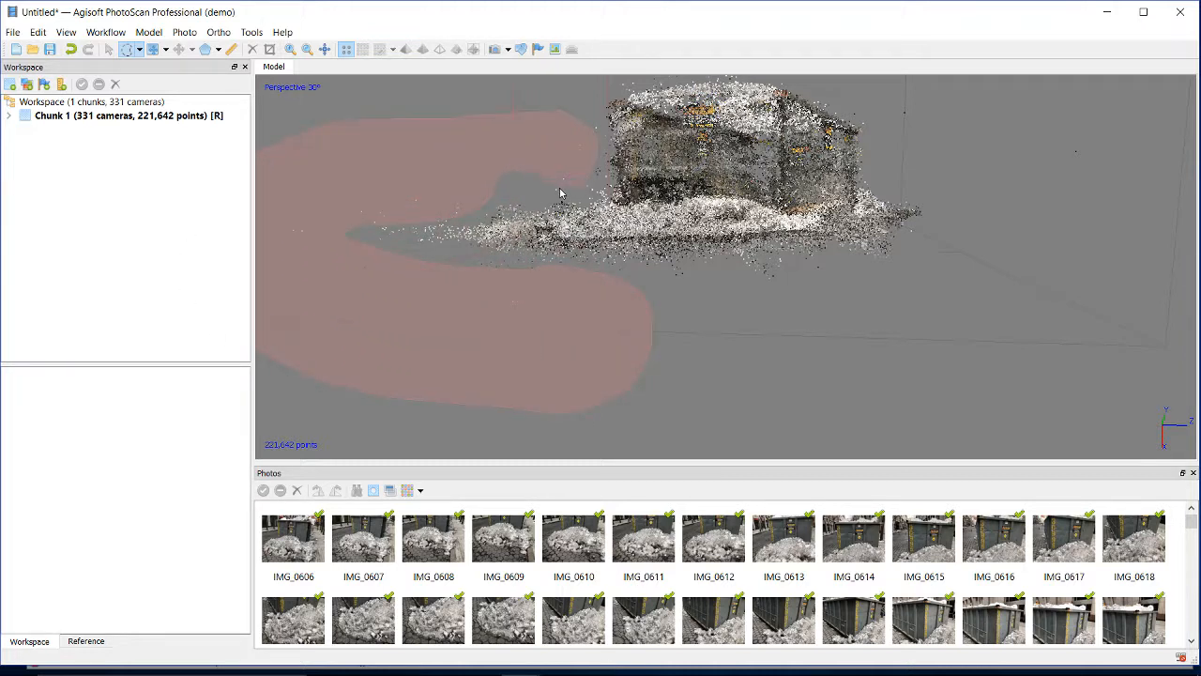
drag(513, 184, 512, 185)
key(Delete)
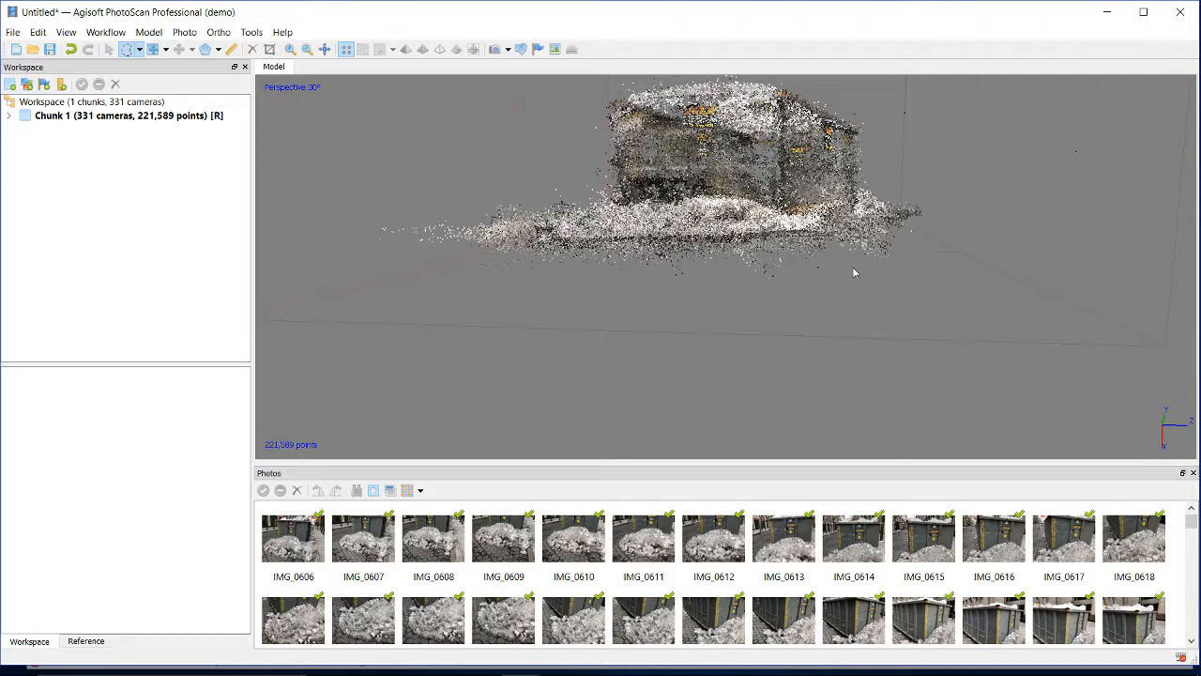
Lasso and delete the last outliers floating above the dumpster's snow cover and off its upper right side.
right_drag(955, 241, 1149, 248)
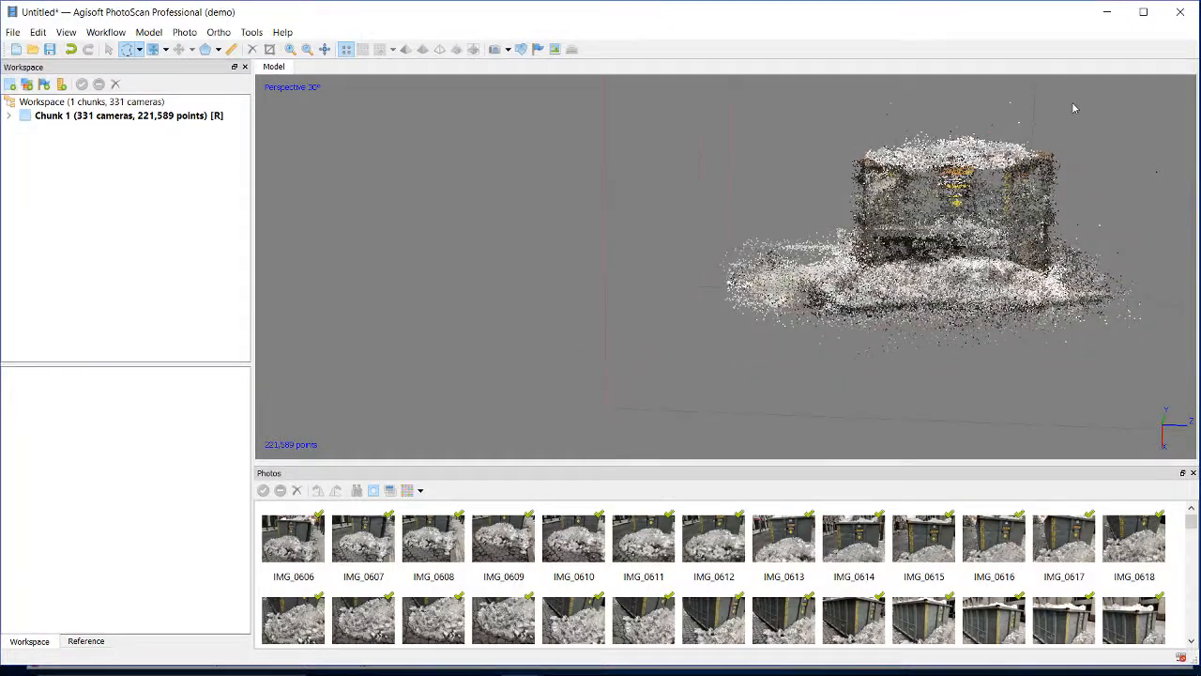
drag(1073, 92, 1016, 131)
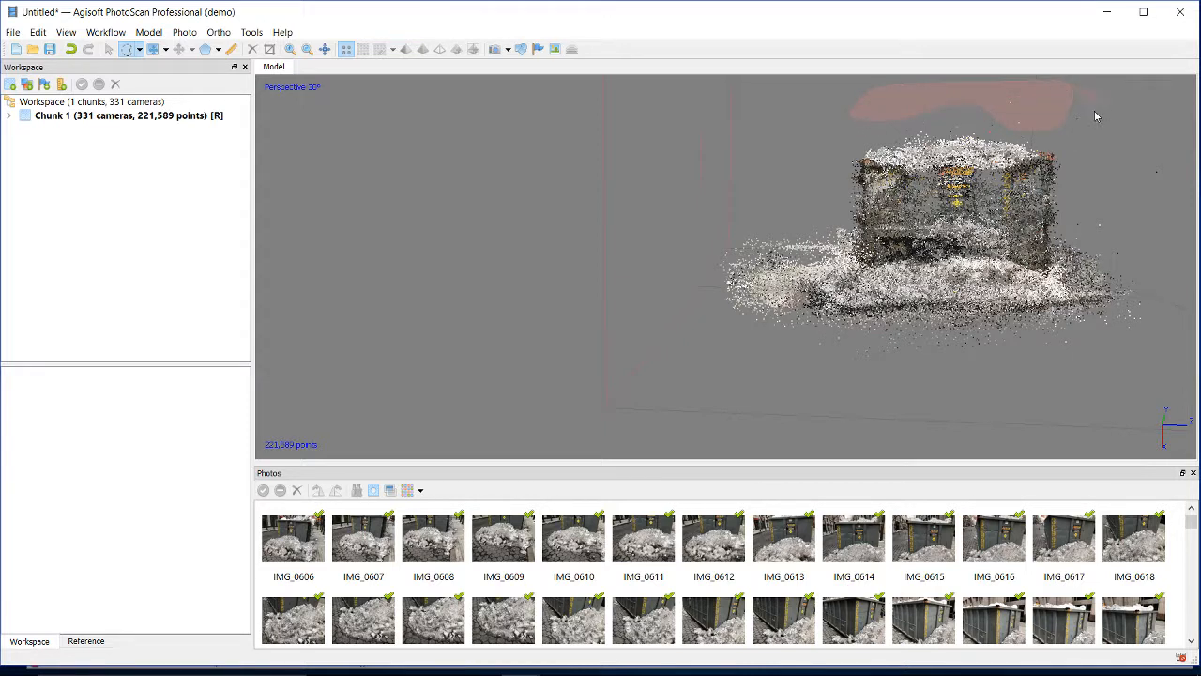
mouse_move(1096, 117)
mouse_down()
mouse_move(1078, 118)
mouse_move(1152, 259)
mouse_move(1095, 229)
mouse_up()
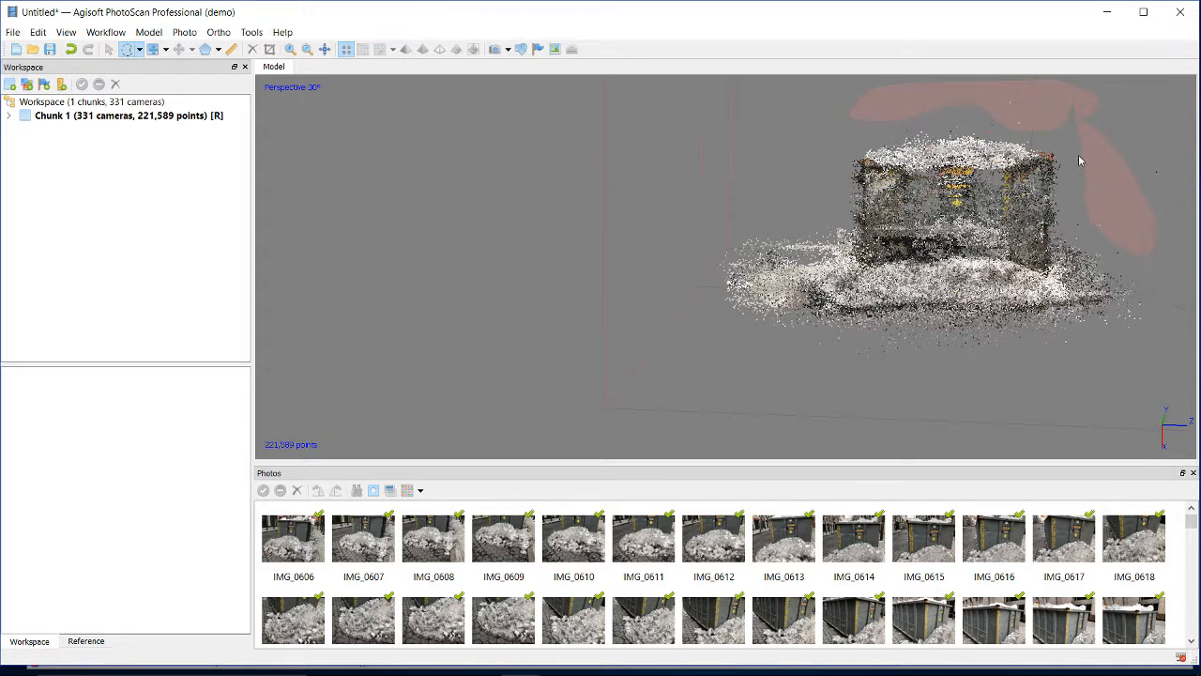
drag(1058, 123, 1060, 124)
key(Delete)
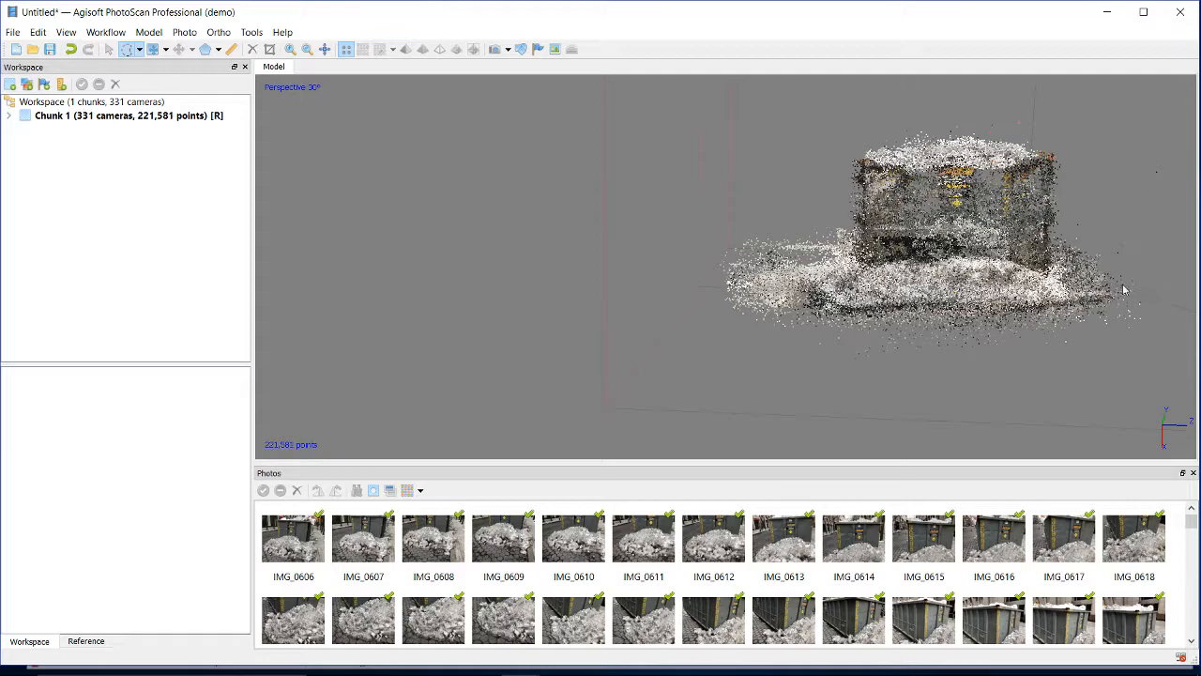
right_drag(973, 305, 802, 372)
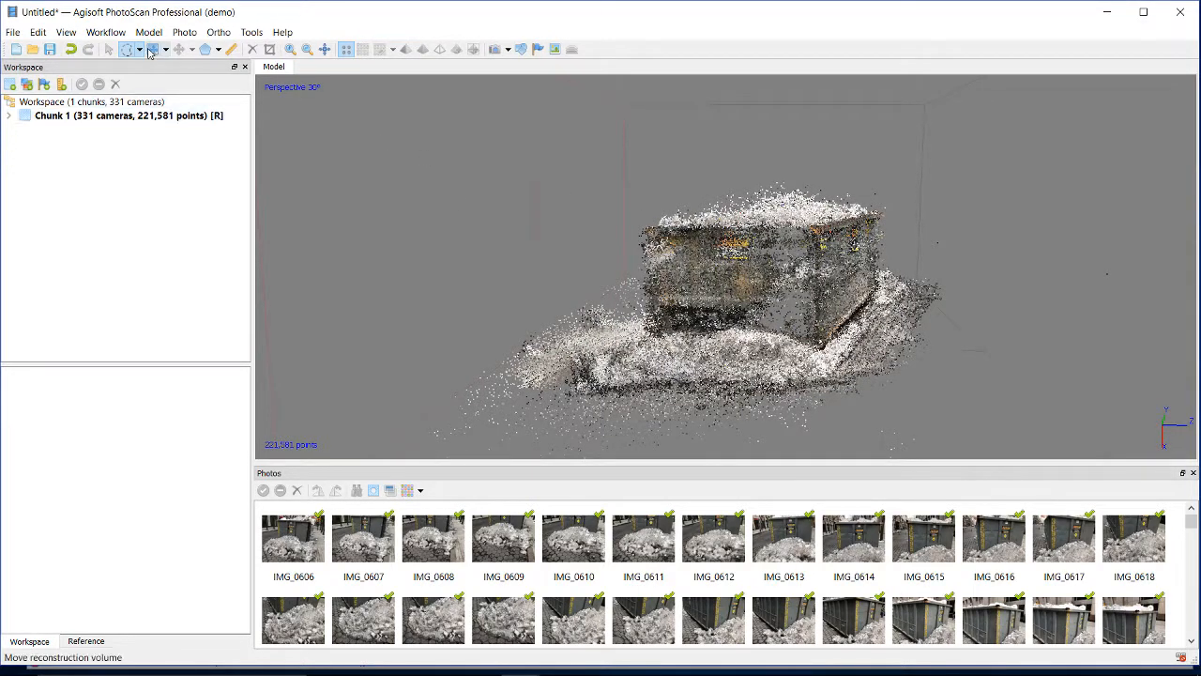
Move the reconstruction volume slightly along its blue axis so the box stays around the dumpster and snow piles.
click(155, 50)
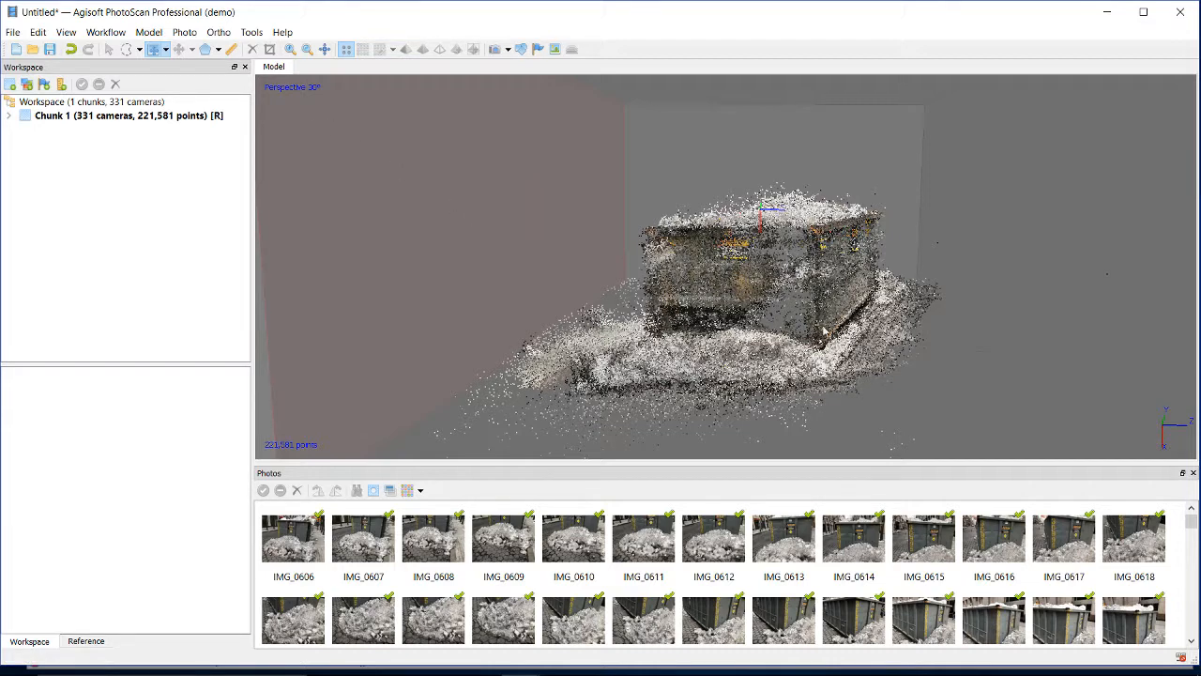
scroll(614, 250, down, 5)
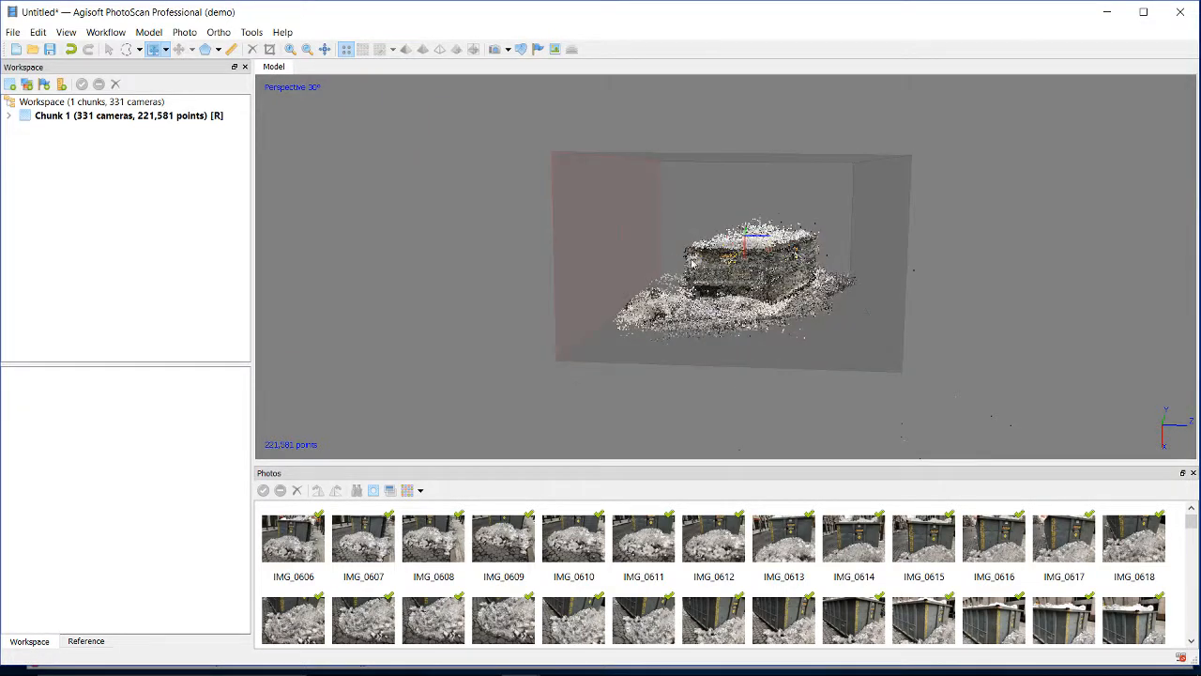
drag(760, 236, 764, 241)
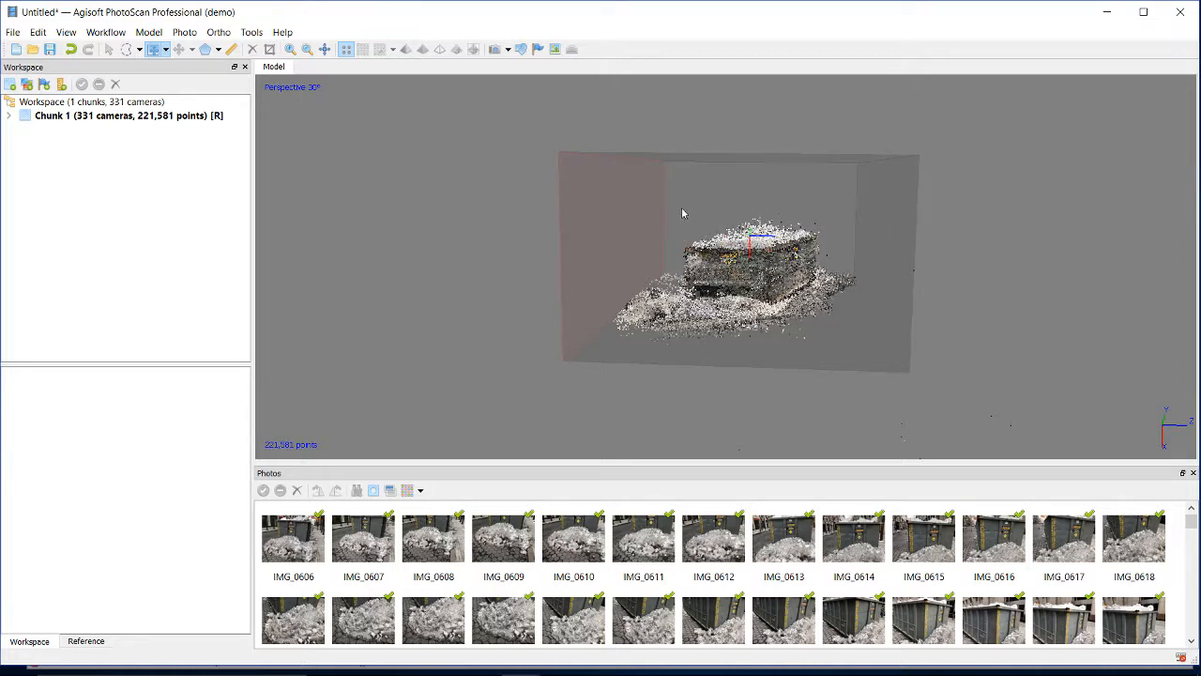
Build the dense cloud of the dumpster chunk with the quality set to Ultra high.
click(105, 32)
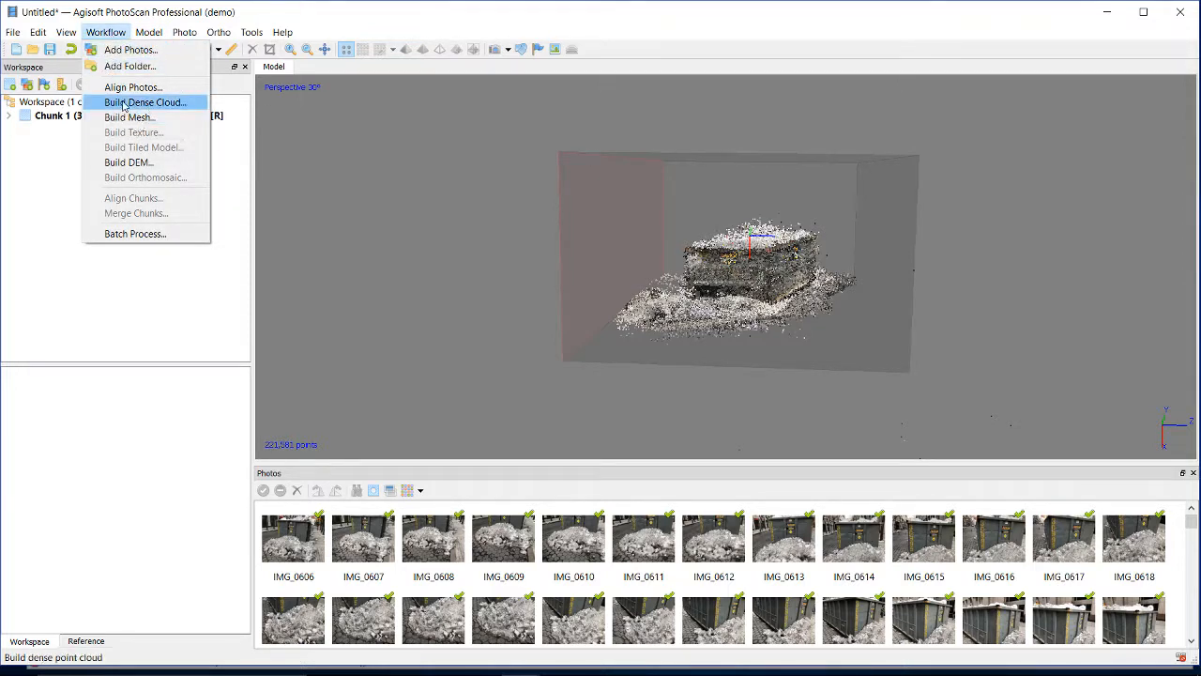
click(154, 102)
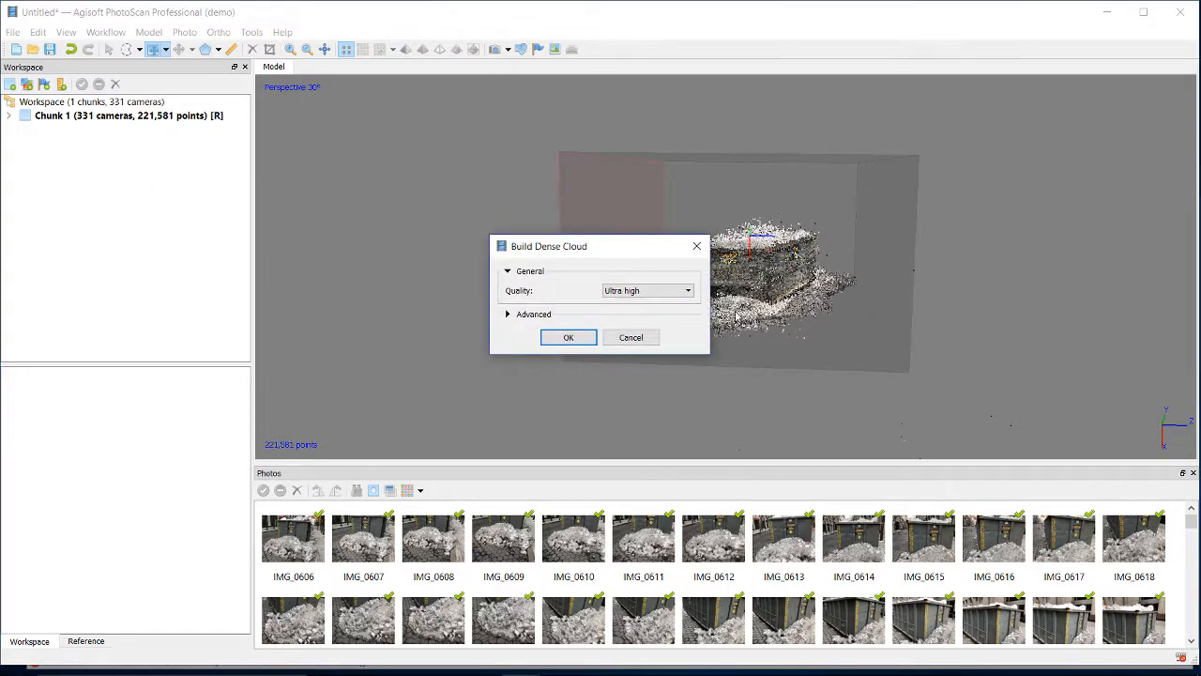
click(651, 293)
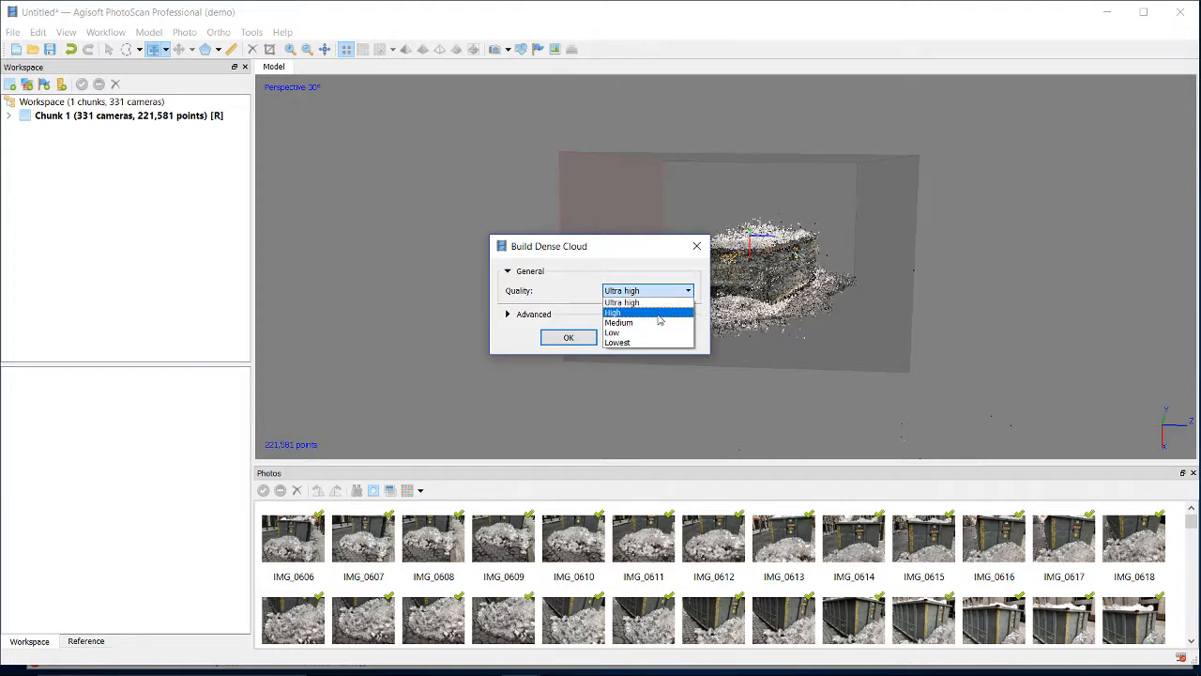
click(657, 303)
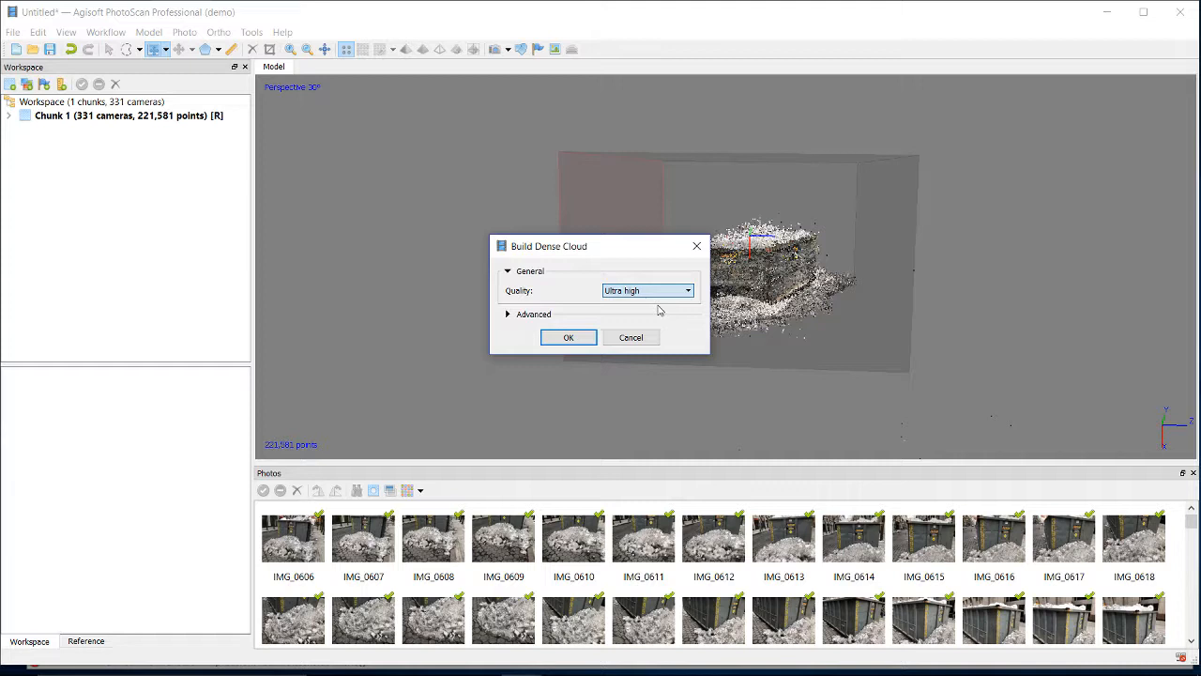
click(568, 340)
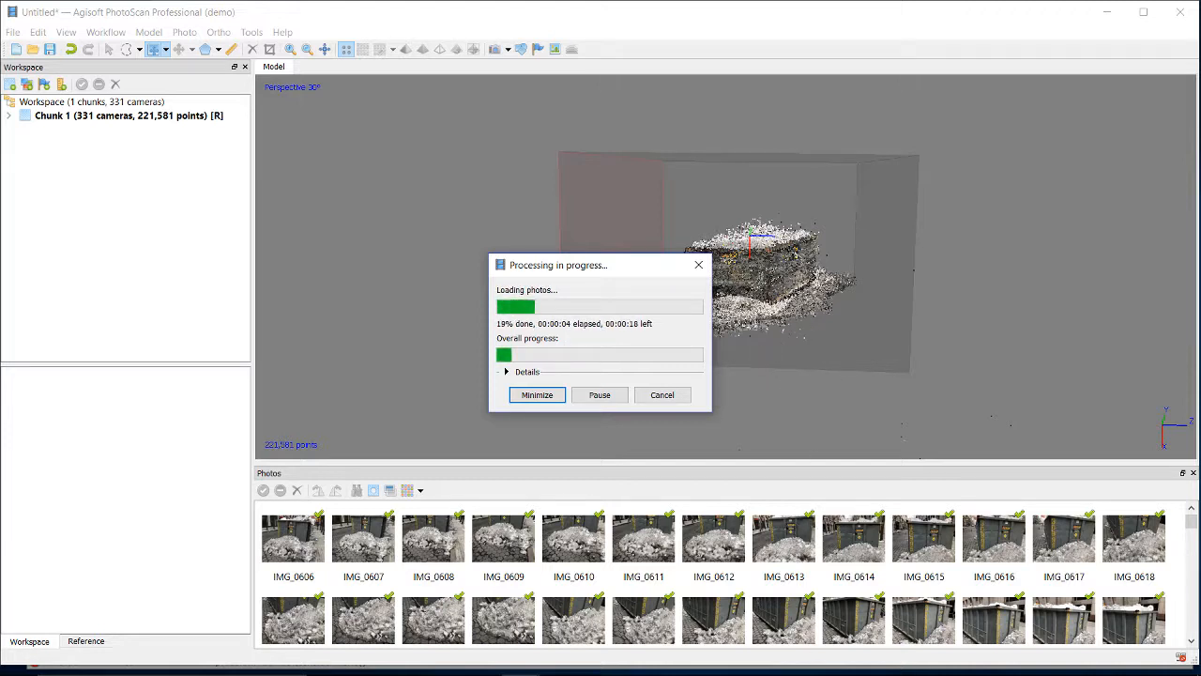
mouse_move(854, 673)
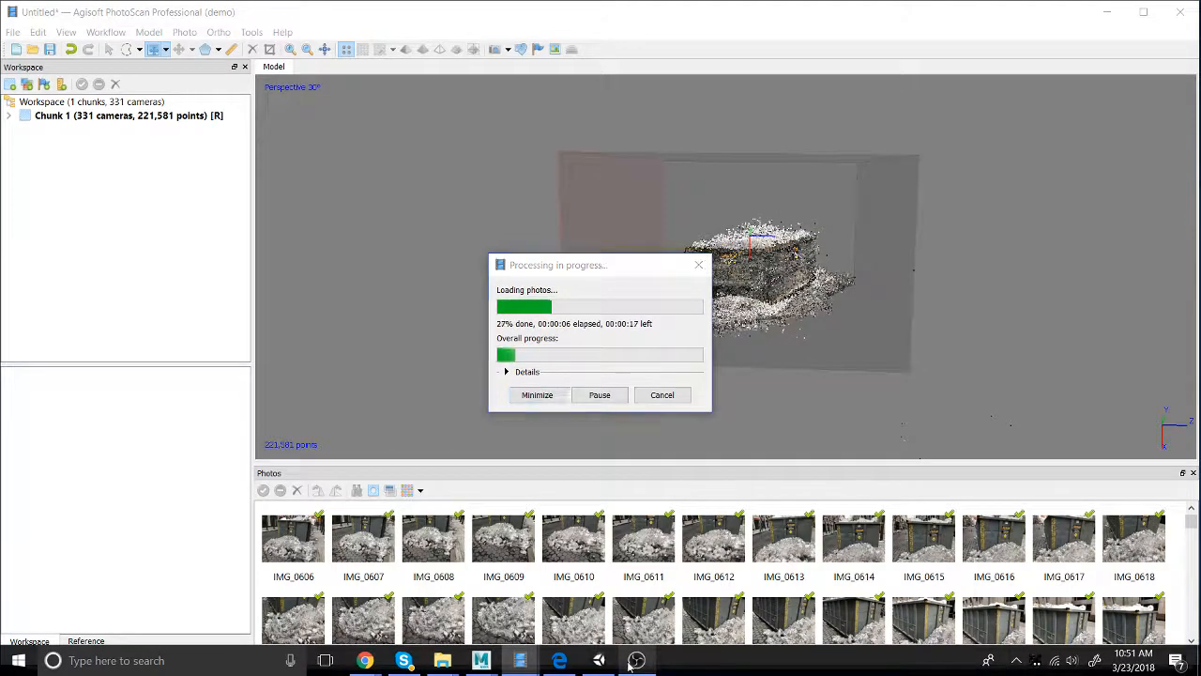